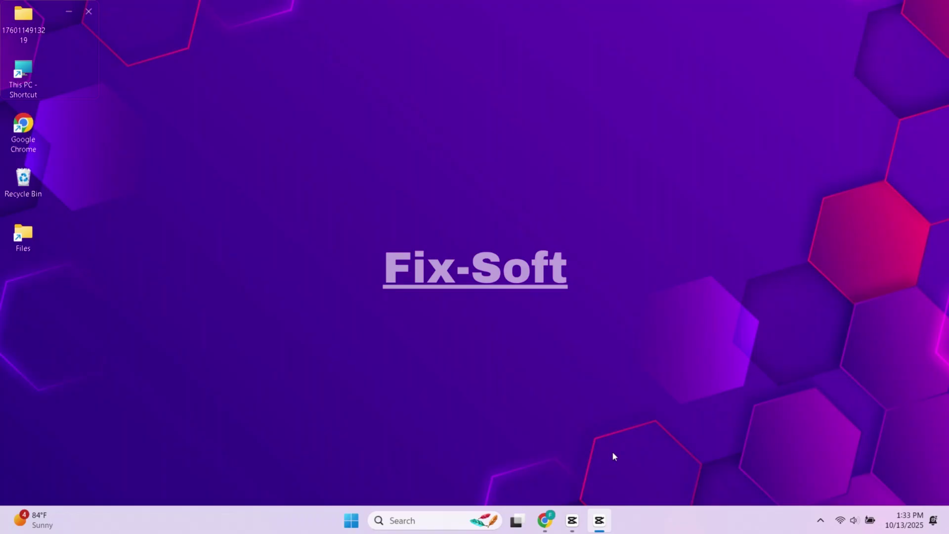
- Google 'WINDOWS 10 DOWNLOAD' in Chrome and open Microsoft's Download Windows 10 result
{"action": "left_click", "coordinate": [546, 519]}
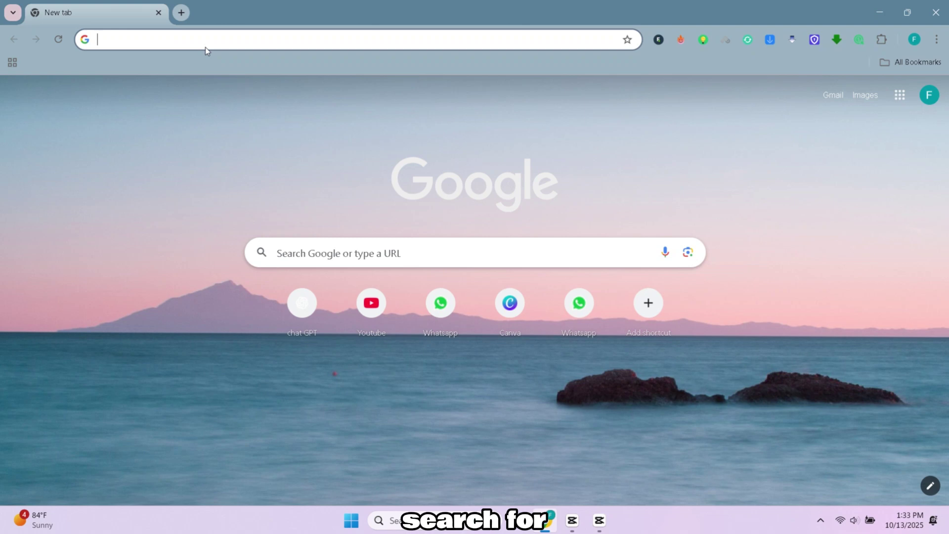
{"action": "left_click", "coordinate": [227, 38]}
{"action": "type", "text": "WINDOW"}
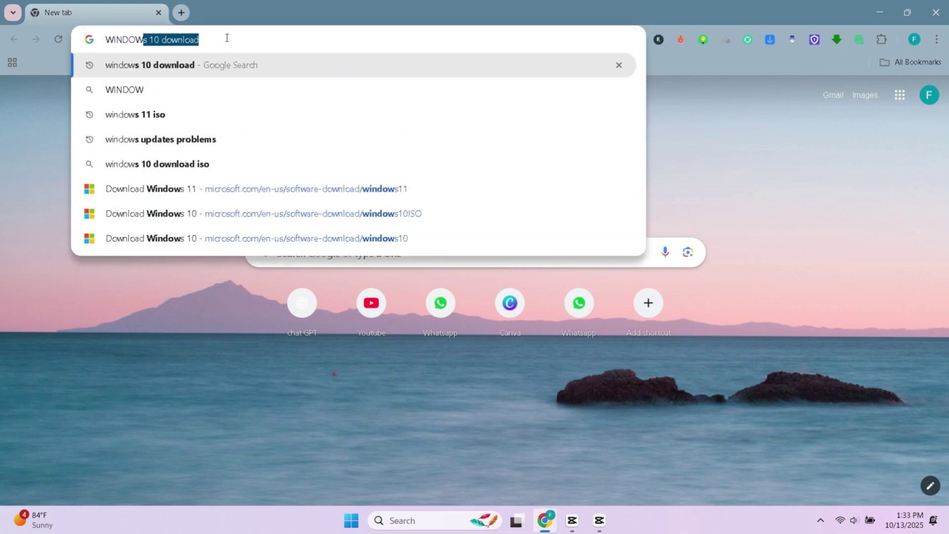
{"action": "type", "text": "S 10 DOWNLOAD"}
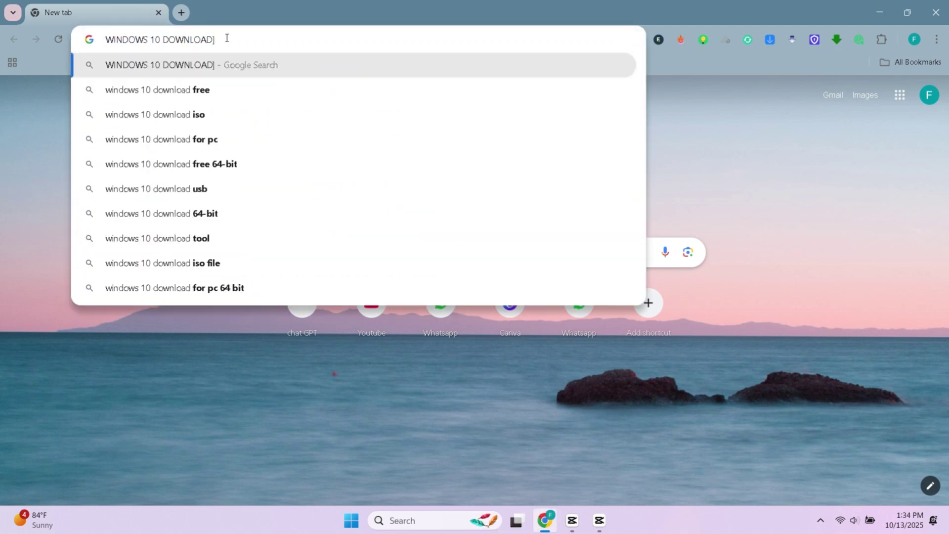
{"action": "key", "text": "Return"}
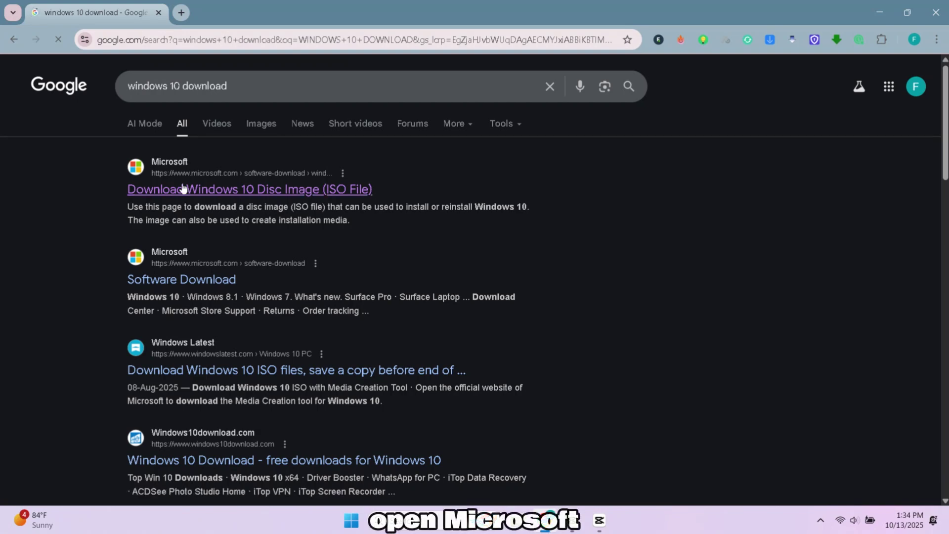
{"action": "left_click", "coordinate": [219, 191]}
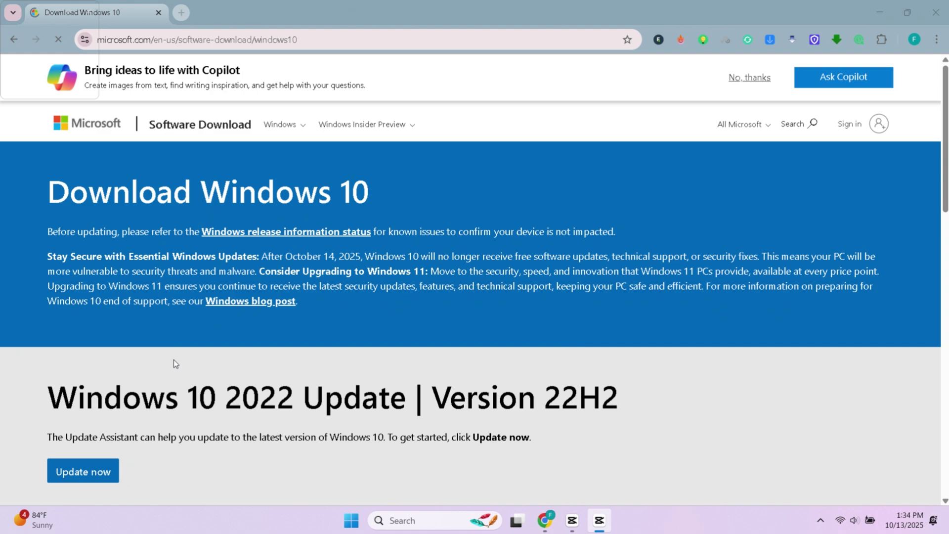
- Use Chrome's Inspect tools to emulate a mobile viewport and reload, revealing the ISO download page
{"action": "scroll", "coordinate": [208, 343], "scroll_direction": "down", "scroll_amount": 12}
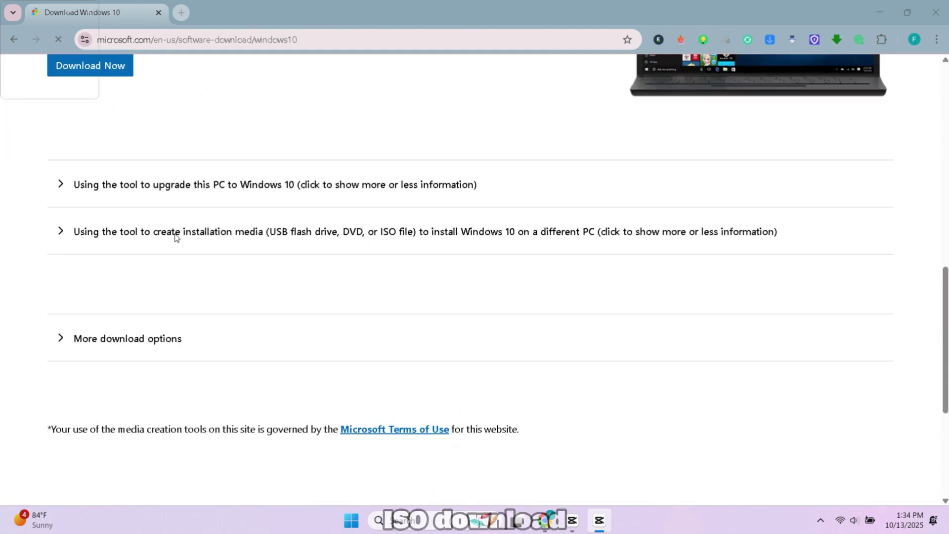
{"action": "scroll", "coordinate": [264, 233], "scroll_direction": "up", "scroll_amount": 5}
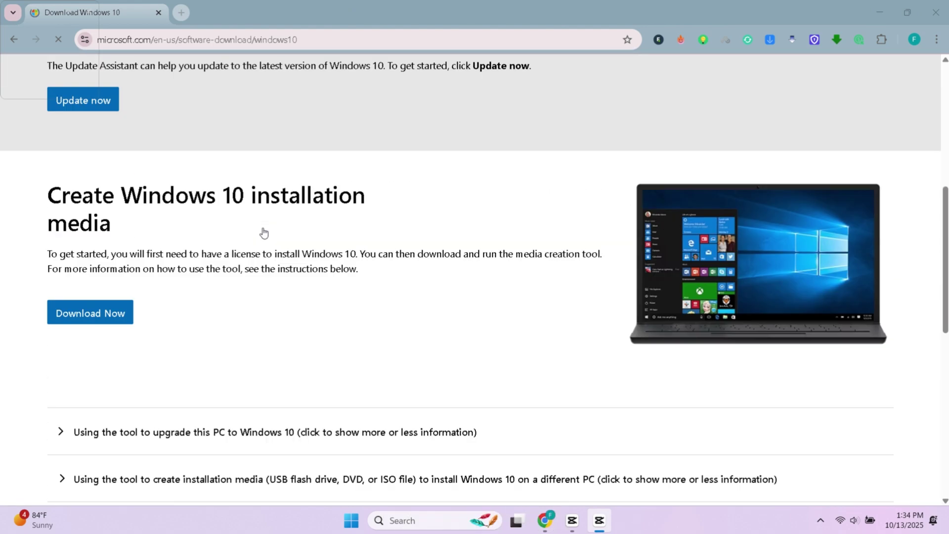
{"action": "scroll", "coordinate": [263, 232], "scroll_direction": "up", "scroll_amount": 8}
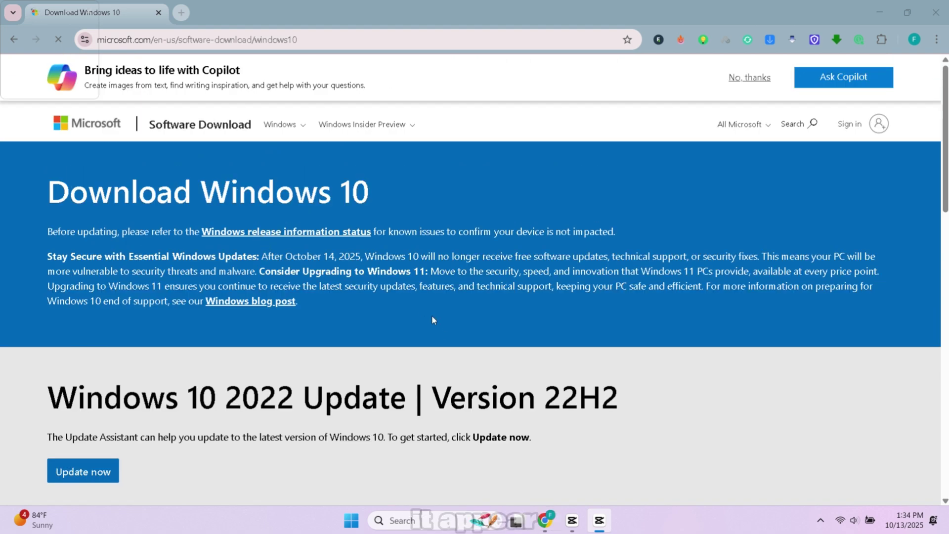
{"action": "right_click", "coordinate": [455, 317]}
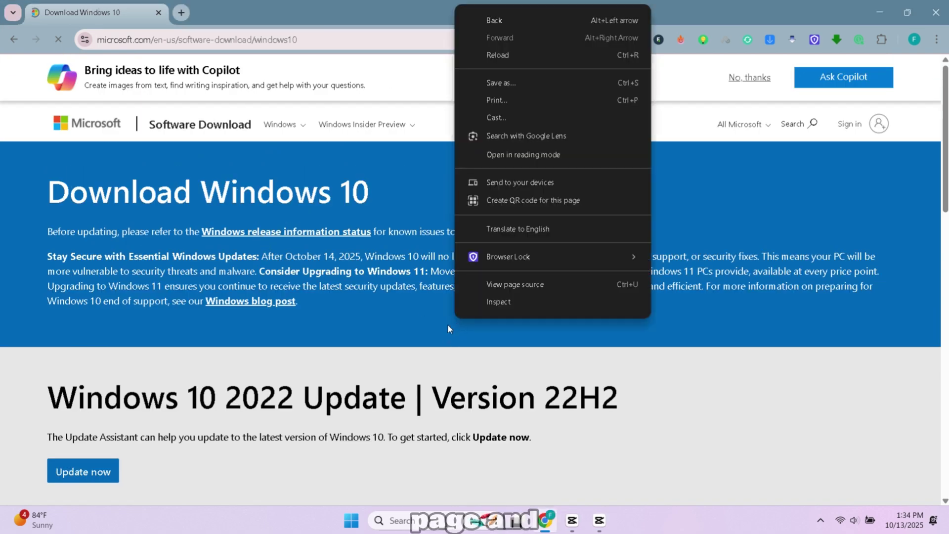
{"action": "left_click", "coordinate": [485, 301]}
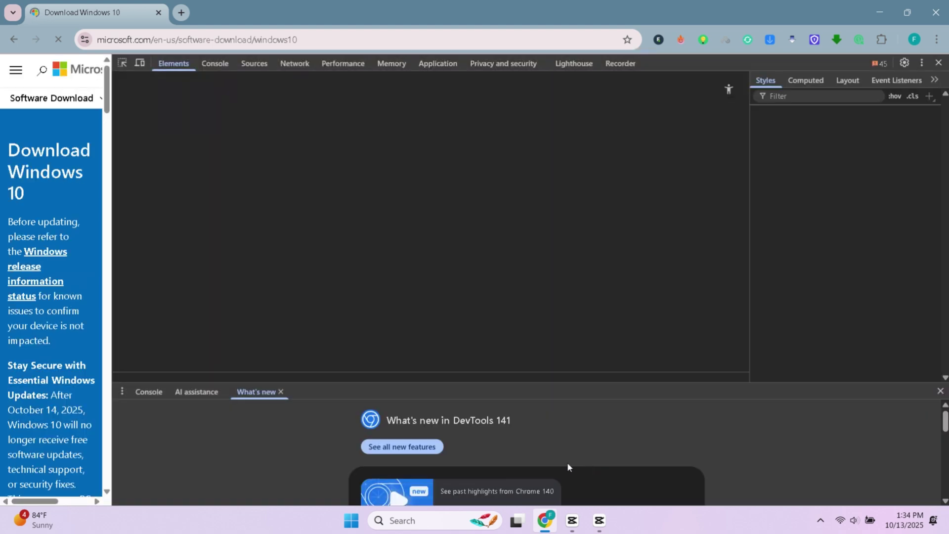
{"action": "left_click_drag", "start_coordinate": [113, 219], "coordinate": [394, 70]}
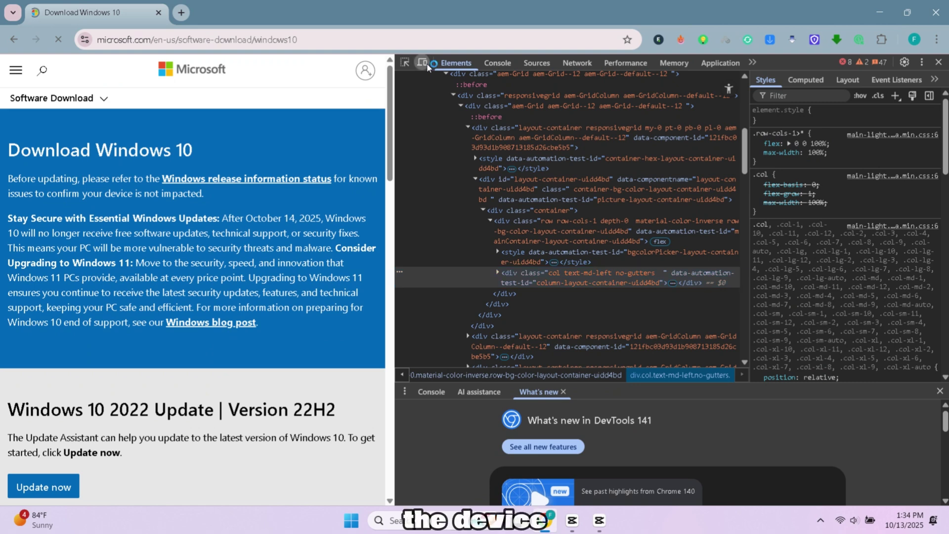
{"action": "left_click", "coordinate": [422, 62]}
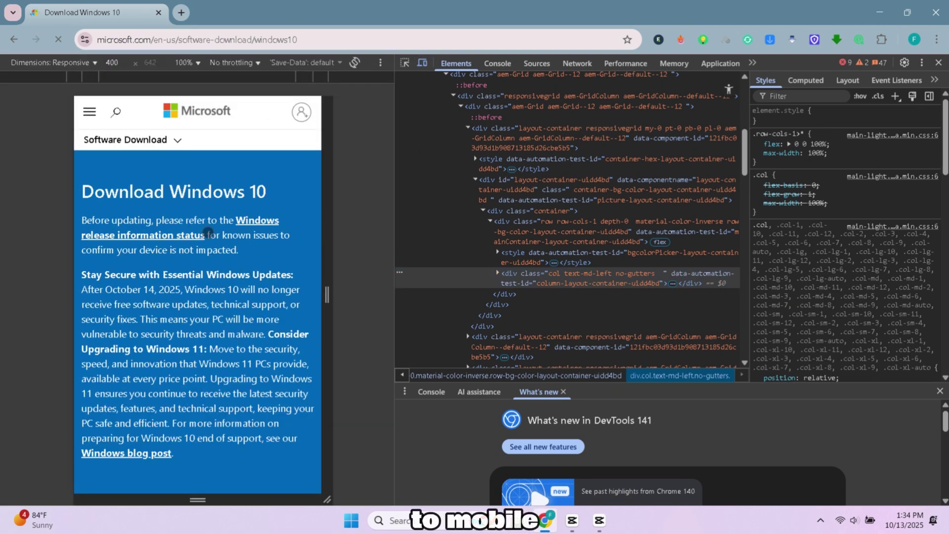
{"action": "left_click", "coordinate": [58, 40]}
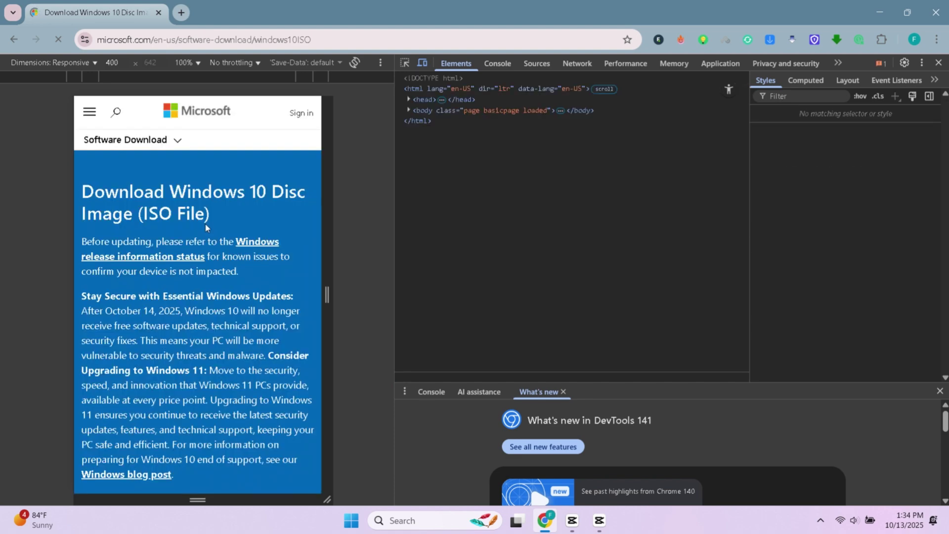
- Close DevTools, then select and confirm the Windows 10 (multi-edition ISO) edition
{"action": "left_click", "coordinate": [938, 62]}
{"action": "scroll", "coordinate": [365, 284], "scroll_direction": "down", "scroll_amount": 7}
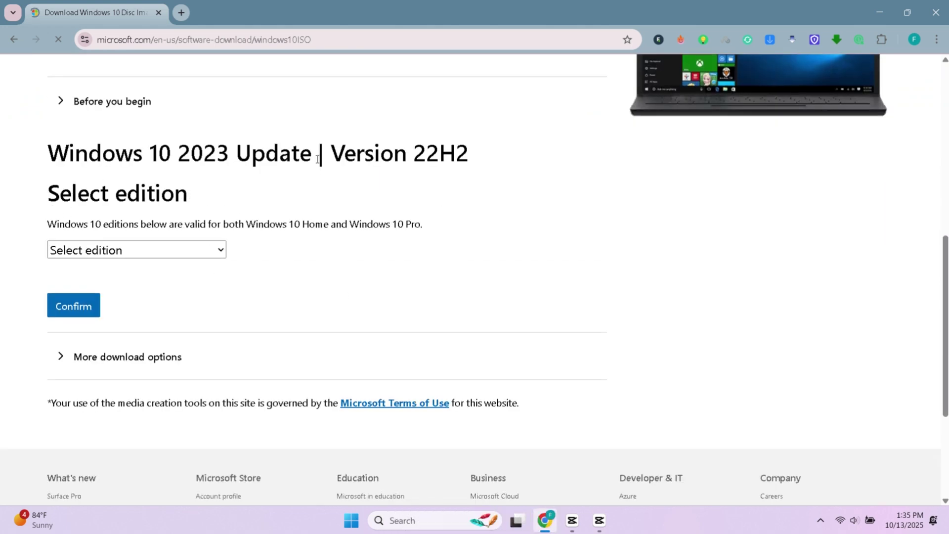
{"action": "left_click", "coordinate": [207, 253]}
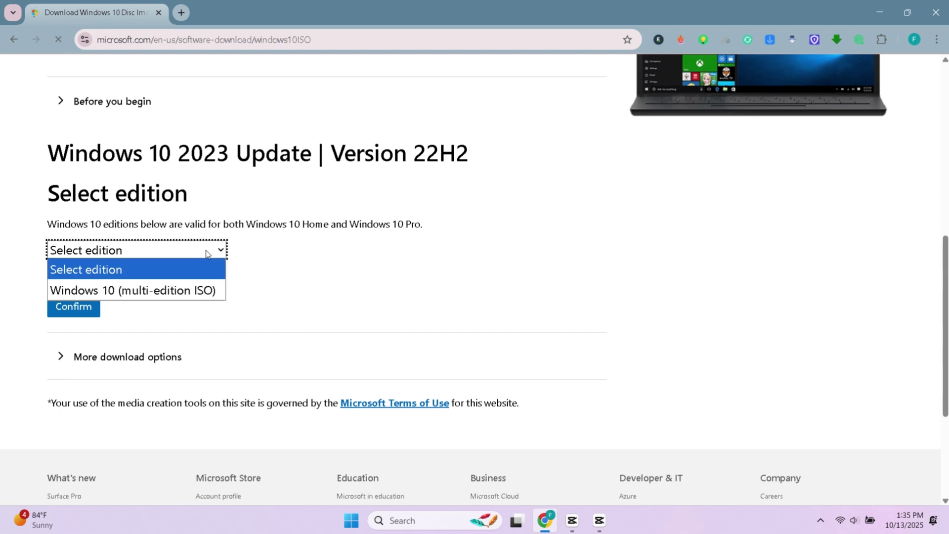
{"action": "left_click", "coordinate": [207, 292]}
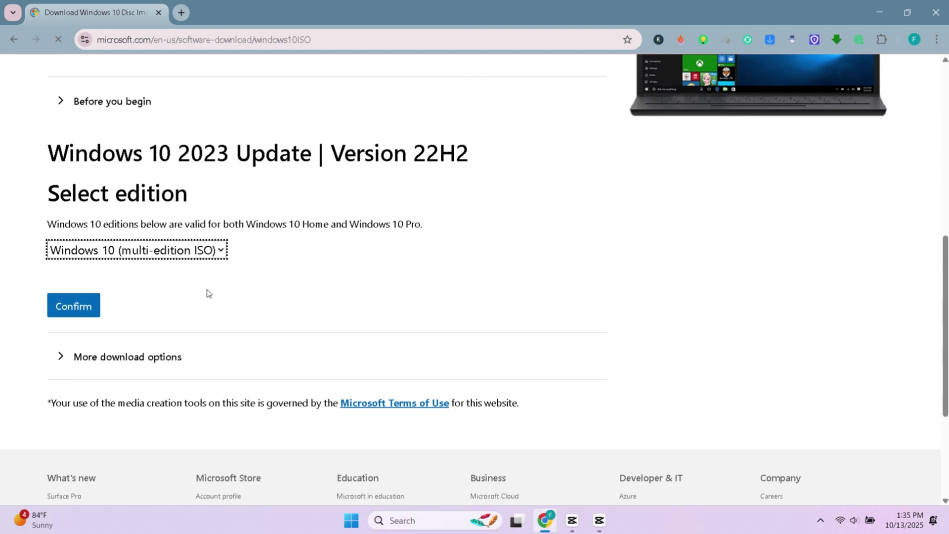
{"action": "left_click", "coordinate": [56, 308]}
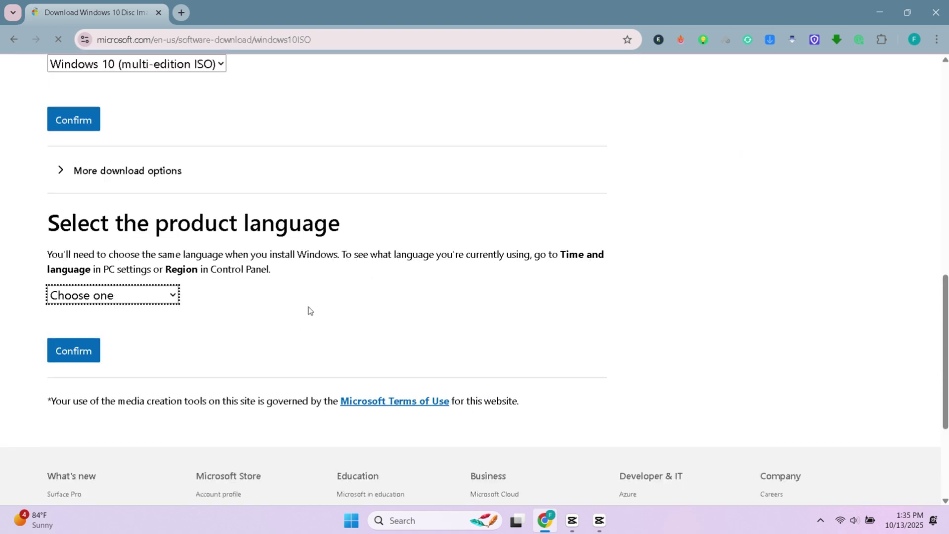
- Confirm English (United States), start the 64-bit ISO download, and check its progress
{"action": "left_click", "coordinate": [120, 298]}
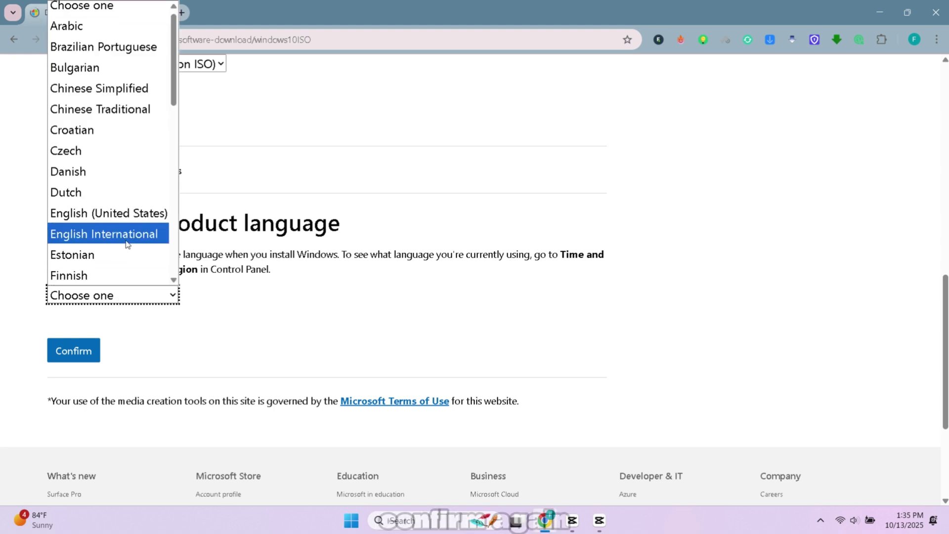
{"action": "left_click", "coordinate": [138, 212]}
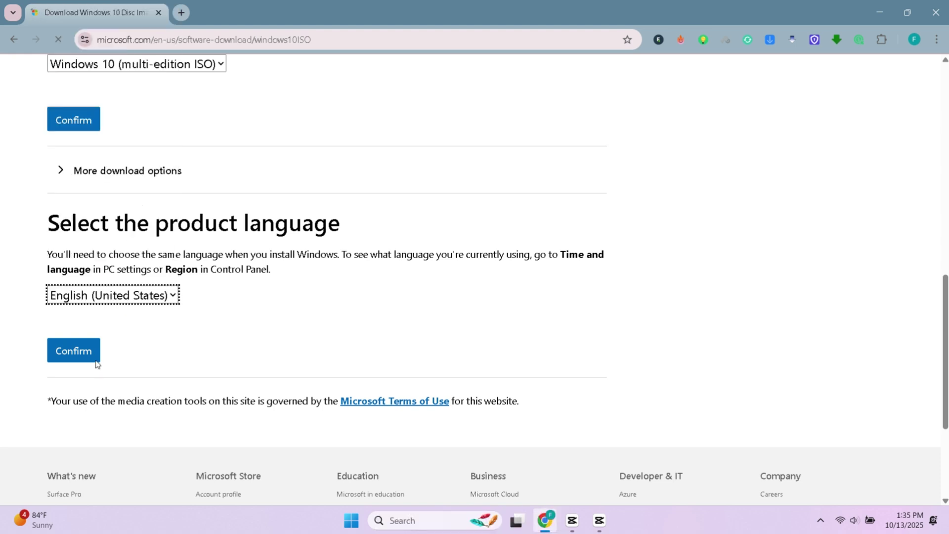
{"action": "left_click", "coordinate": [75, 351]}
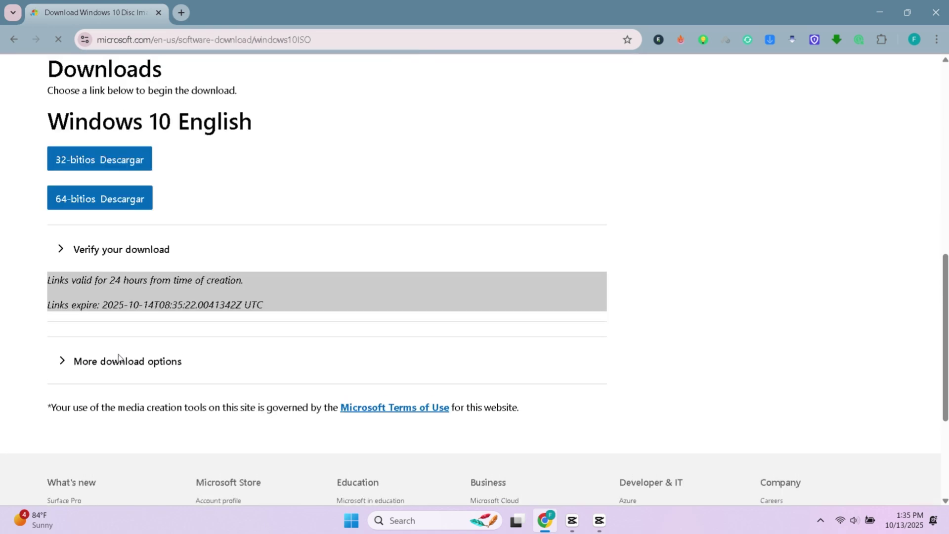
{"action": "left_click", "coordinate": [88, 199]}
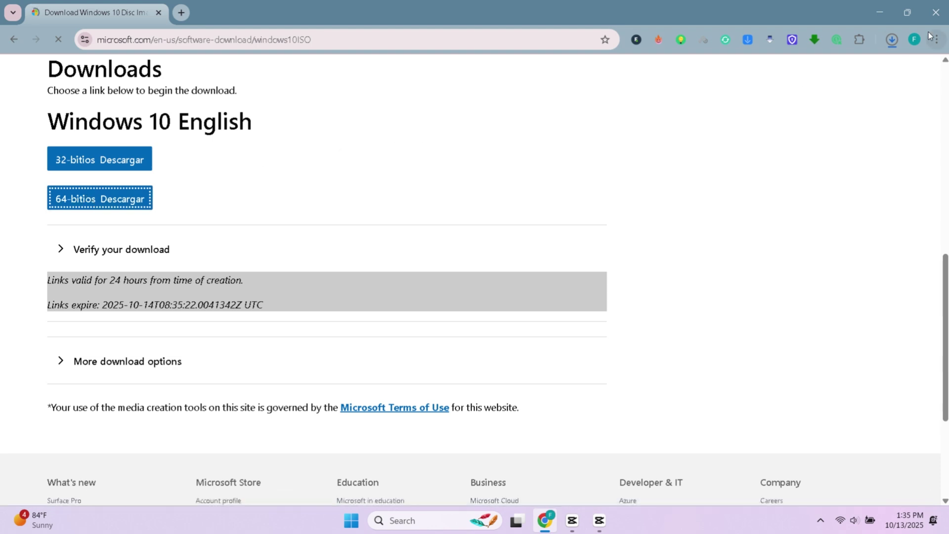
{"action": "left_click", "coordinate": [898, 38]}
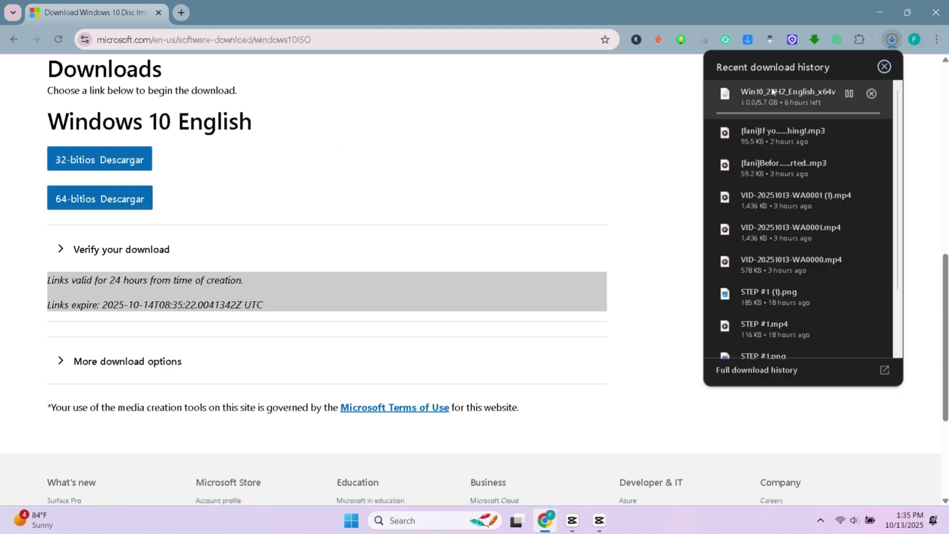
{"action": "left_click", "coordinate": [647, 135]}
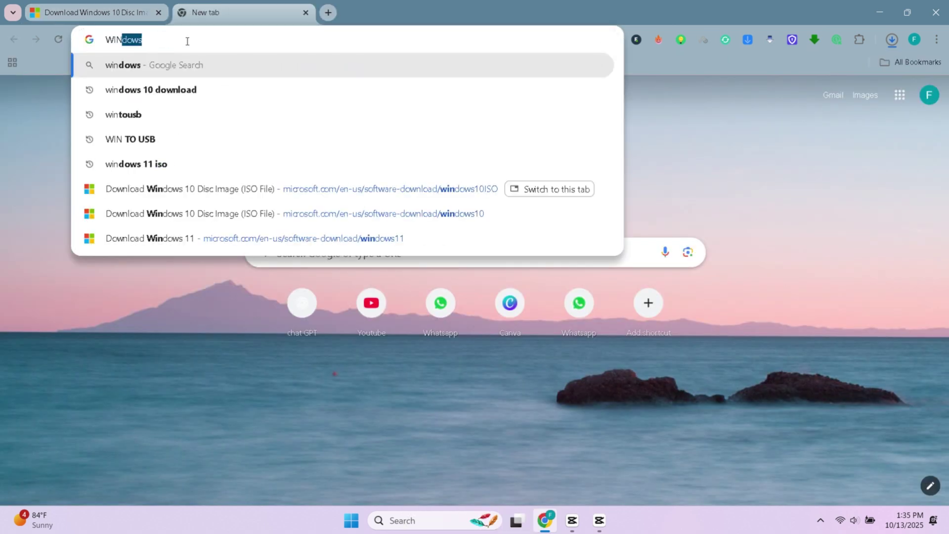
- Search for WinToUSB, download the free WinToUSB installer, and open the Downloads folder
{"action": "key", "text": "Return"}
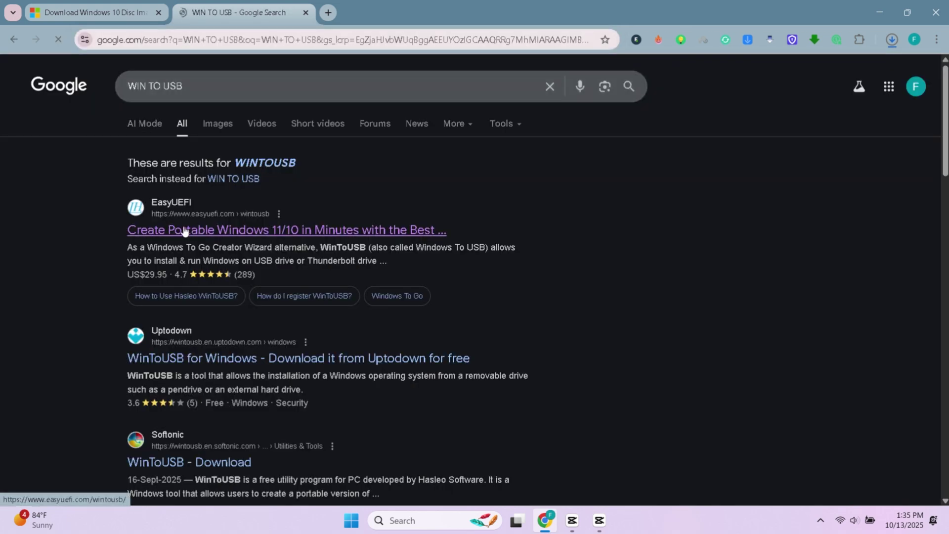
{"action": "left_click", "coordinate": [208, 230]}
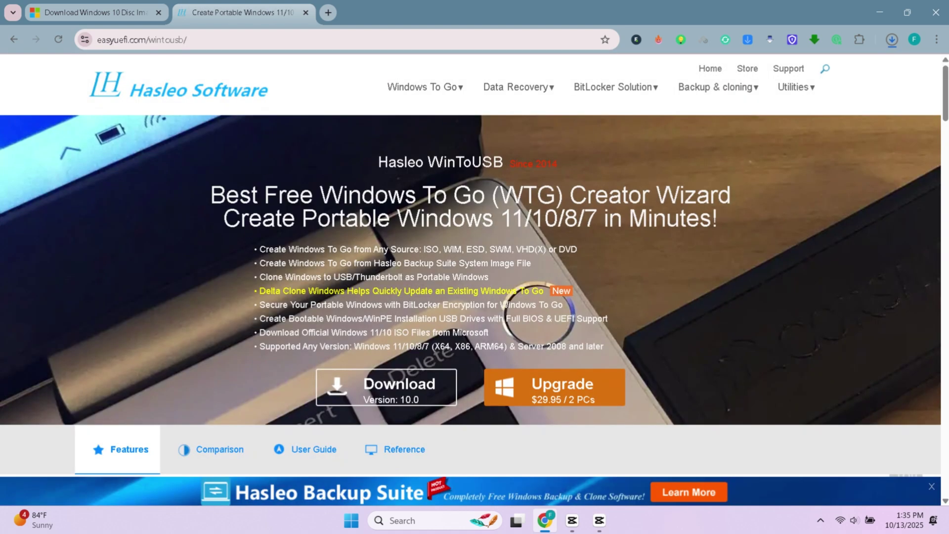
{"action": "left_click", "coordinate": [393, 390]}
{"action": "left_click", "coordinate": [892, 42]}
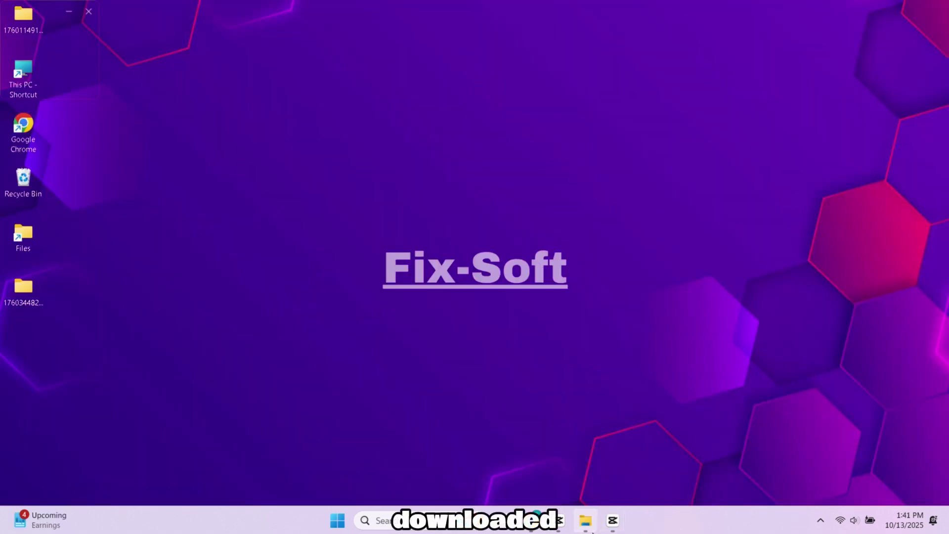
{"action": "left_click", "coordinate": [594, 528]}
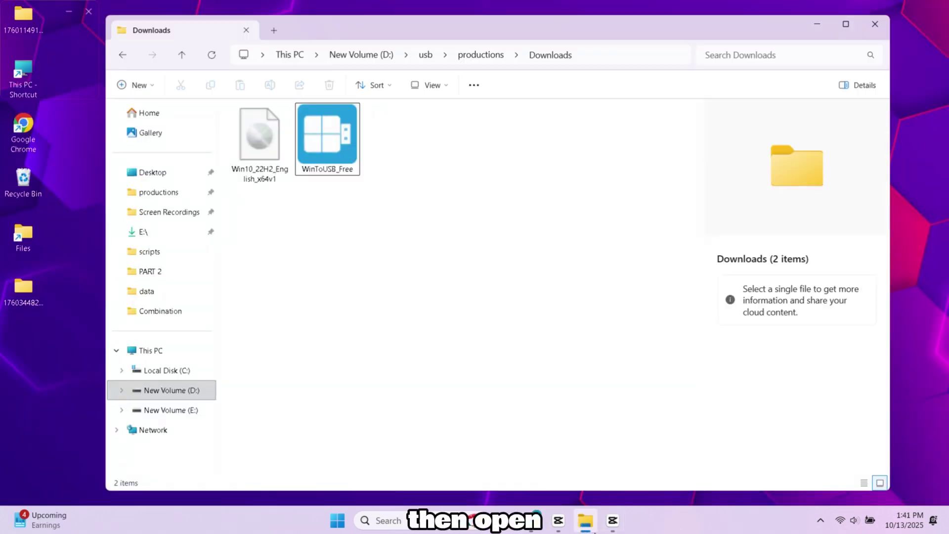
- Run WinToUSB_Free as administrator and approve the User Account Control prompt
{"action": "right_click", "coordinate": [324, 148]}
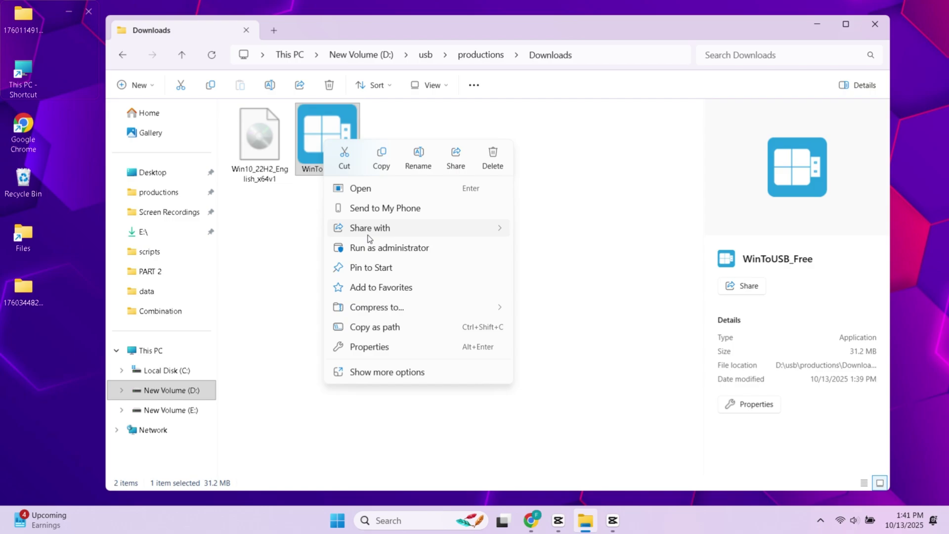
{"action": "left_click", "coordinate": [378, 247]}
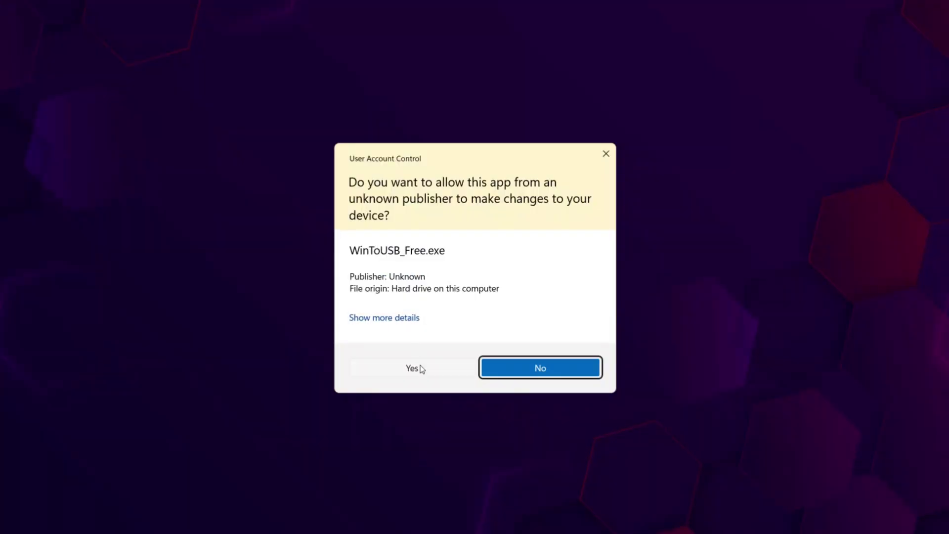
{"action": "left_click", "coordinate": [421, 371]}
- Install WinToUSB in English, accepting the license, default folders and desktop shortcut
{"action": "left_click", "coordinate": [488, 259]}
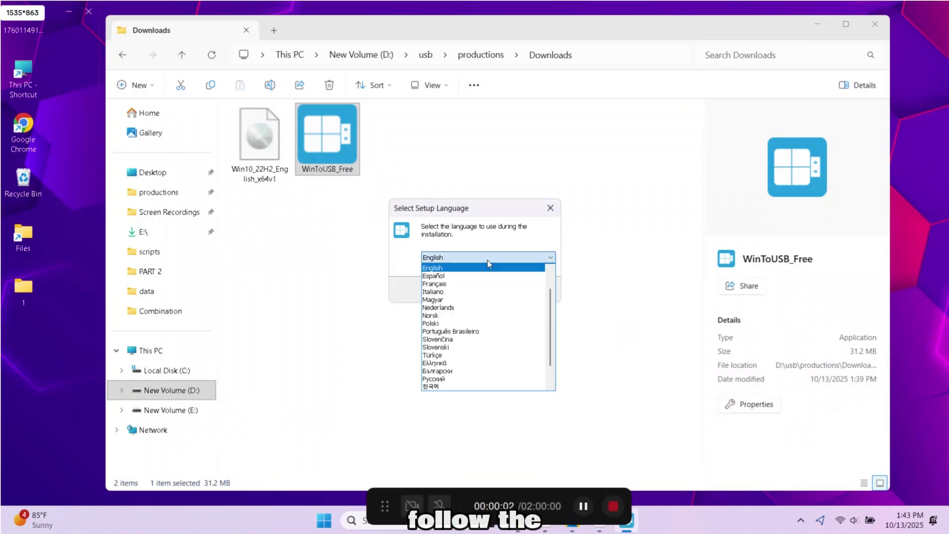
{"action": "left_click", "coordinate": [487, 266]}
{"action": "left_click", "coordinate": [487, 290]}
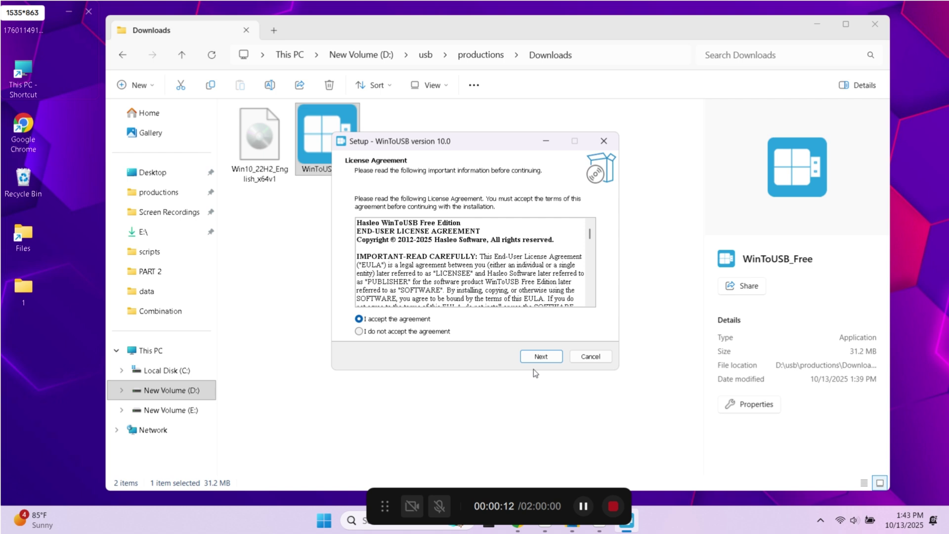
{"action": "left_click", "coordinate": [541, 356]}
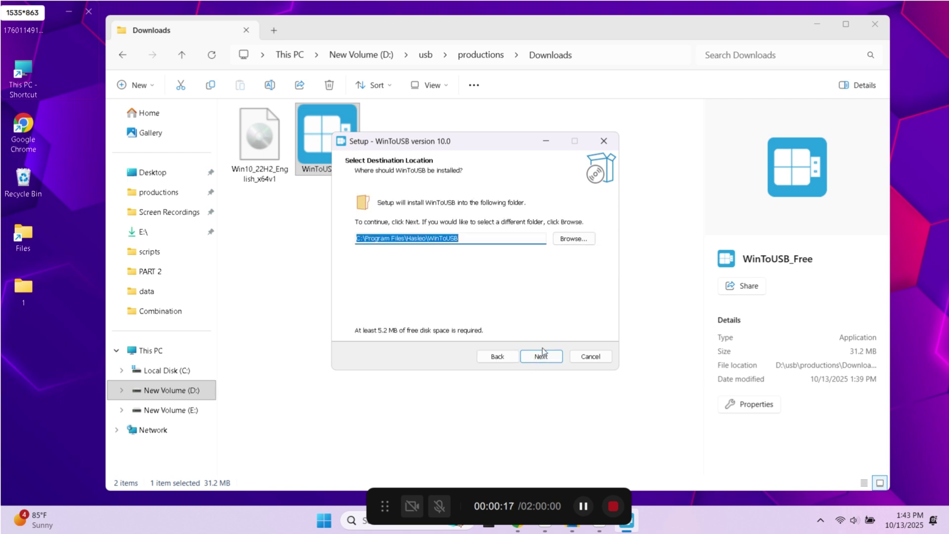
{"action": "left_click", "coordinate": [544, 354]}
{"action": "left_click", "coordinate": [543, 356]}
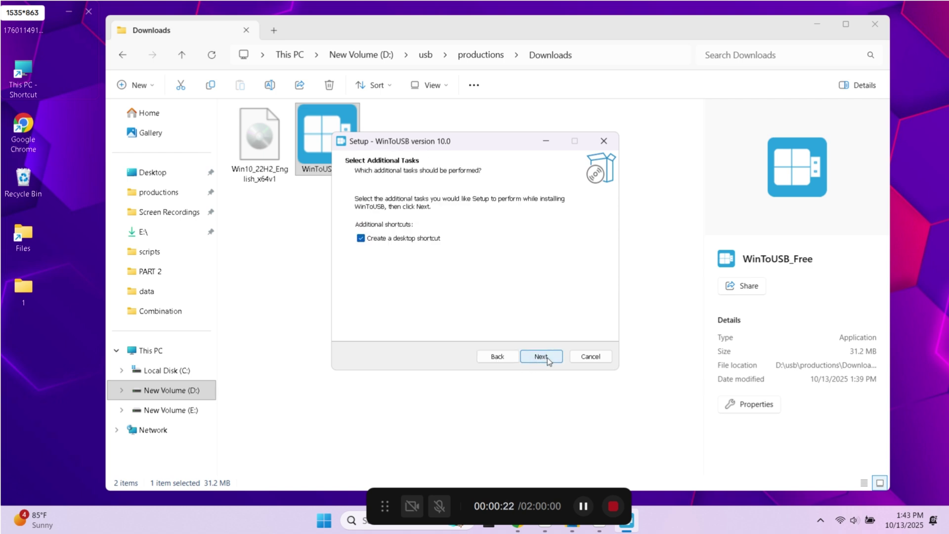
{"action": "left_click", "coordinate": [538, 358]}
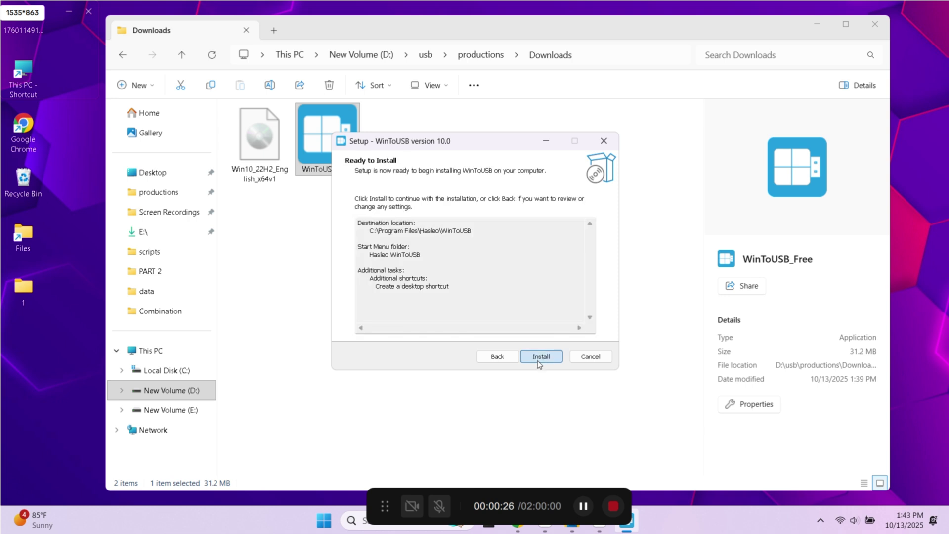
{"action": "left_click", "coordinate": [538, 361]}
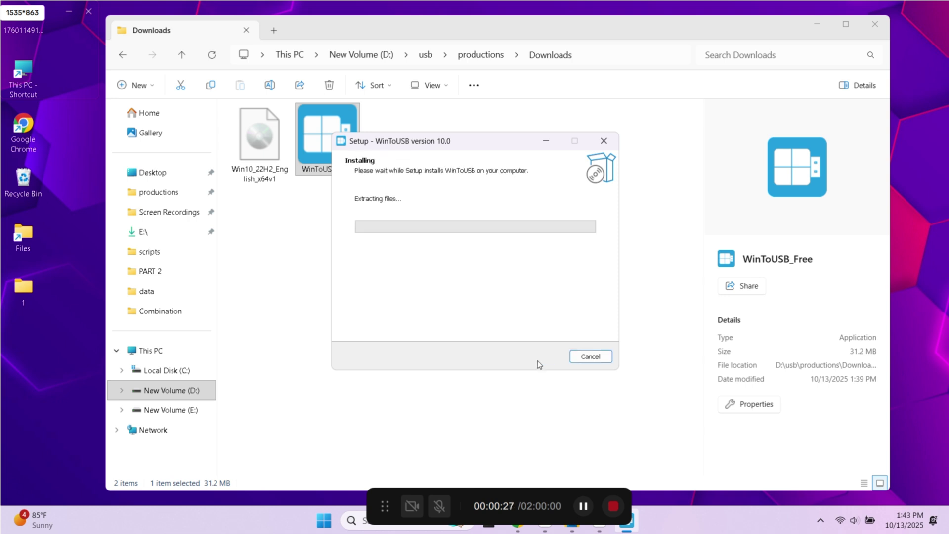
{"action": "left_click", "coordinate": [826, 22]}
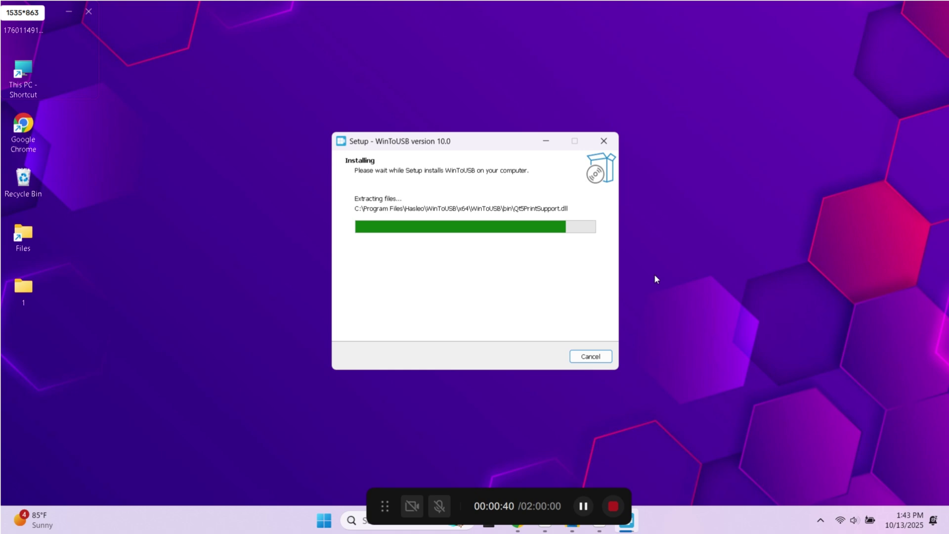
- Finish setup, launch WinToUSB, choose Windows To Go USB, and check connected drives in This PC
{"action": "left_click", "coordinate": [540, 358]}
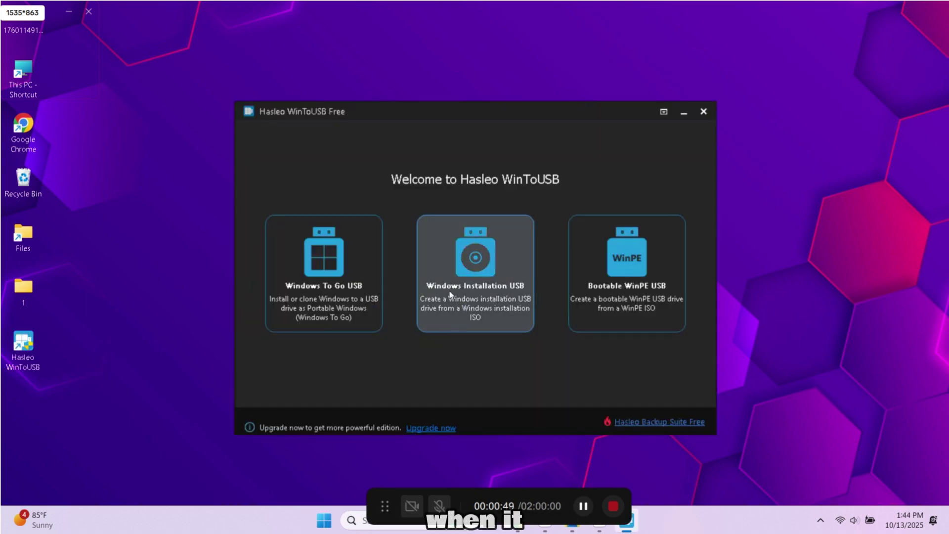
{"action": "left_click", "coordinate": [330, 268]}
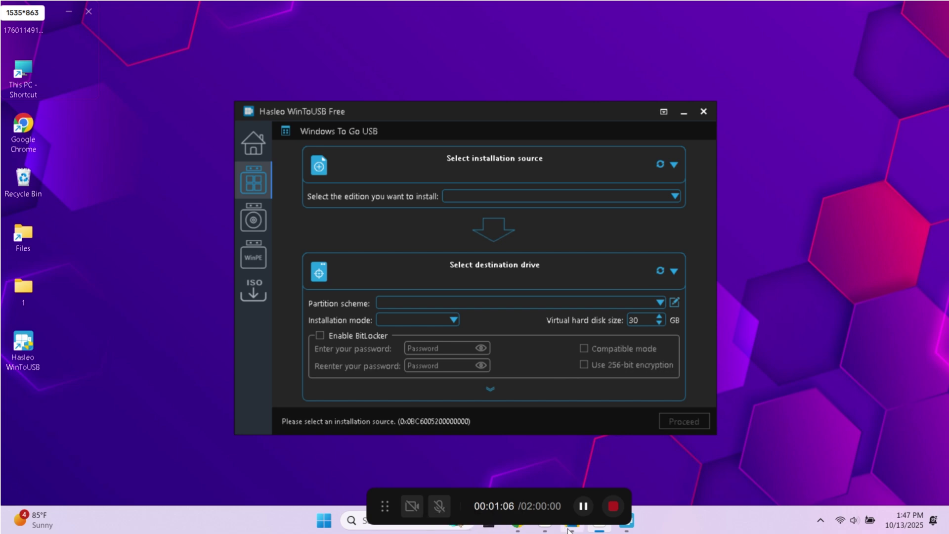
{"action": "left_click", "coordinate": [571, 529]}
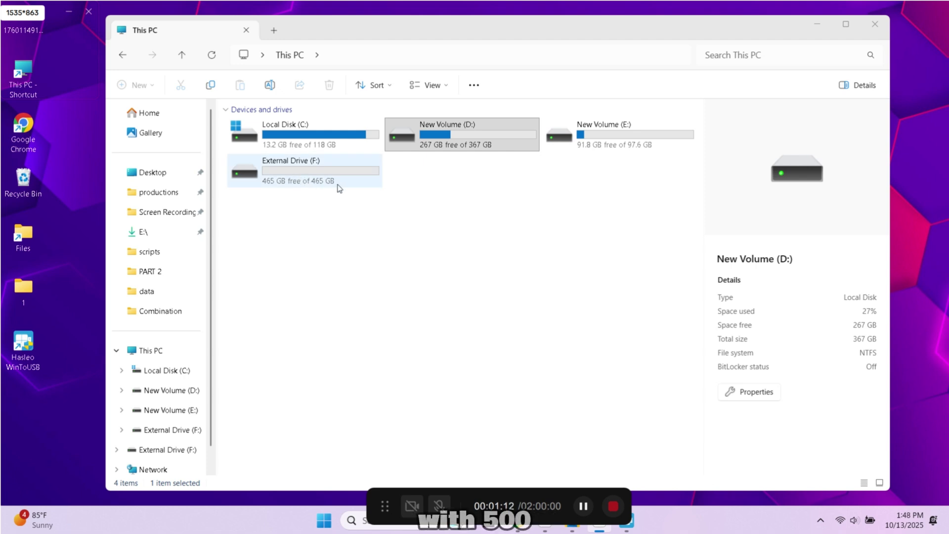
{"action": "left_click", "coordinate": [818, 25]}
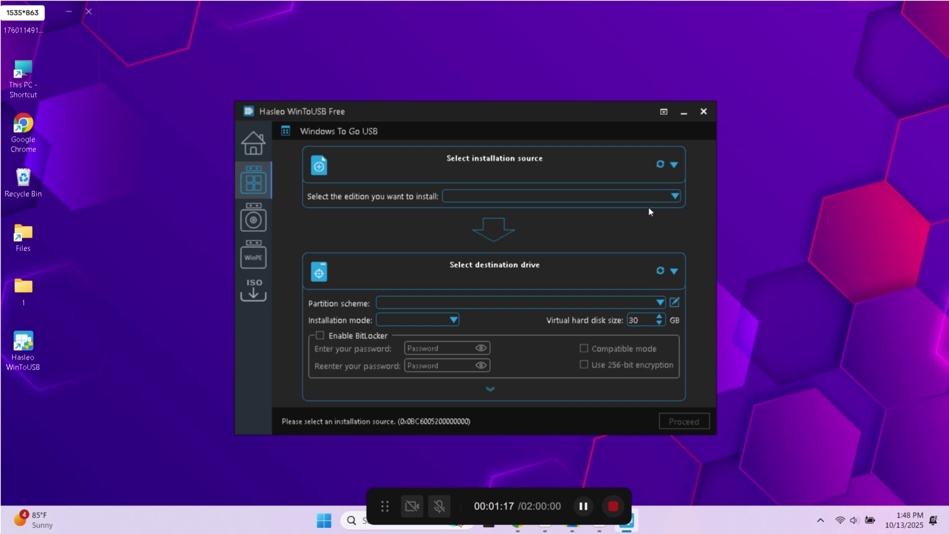
- Browse to D:\usb\productions\Downloads and load Win10_22H2_English_x64v1.iso as the installation source
{"action": "left_click", "coordinate": [672, 168]}
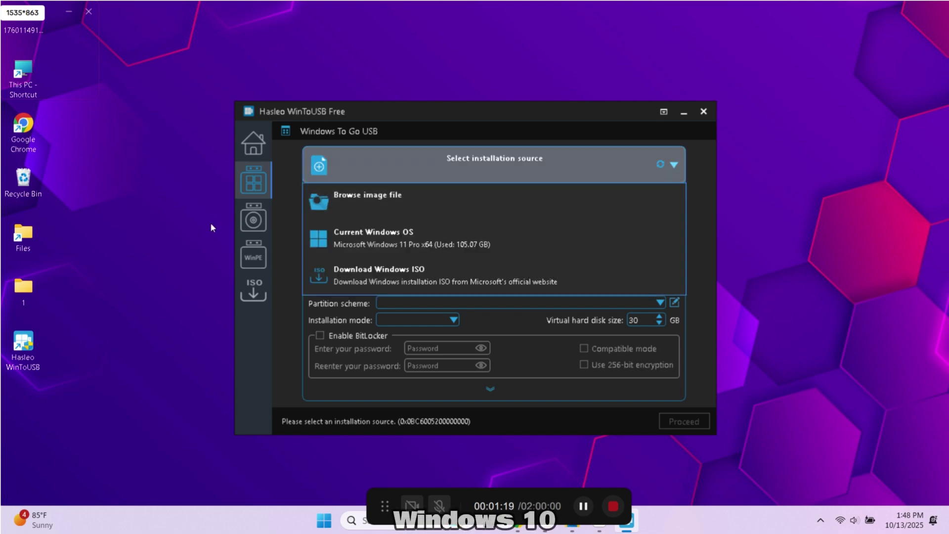
{"action": "left_click", "coordinate": [391, 201]}
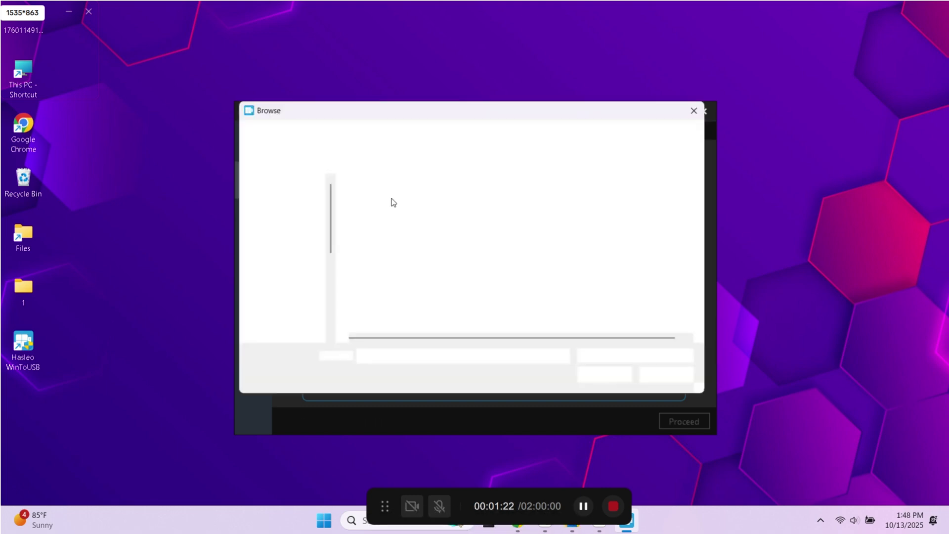
{"action": "scroll", "coordinate": [312, 262], "scroll_direction": "up", "scroll_amount": 5}
{"action": "scroll", "coordinate": [311, 262], "scroll_direction": "down", "scroll_amount": 5}
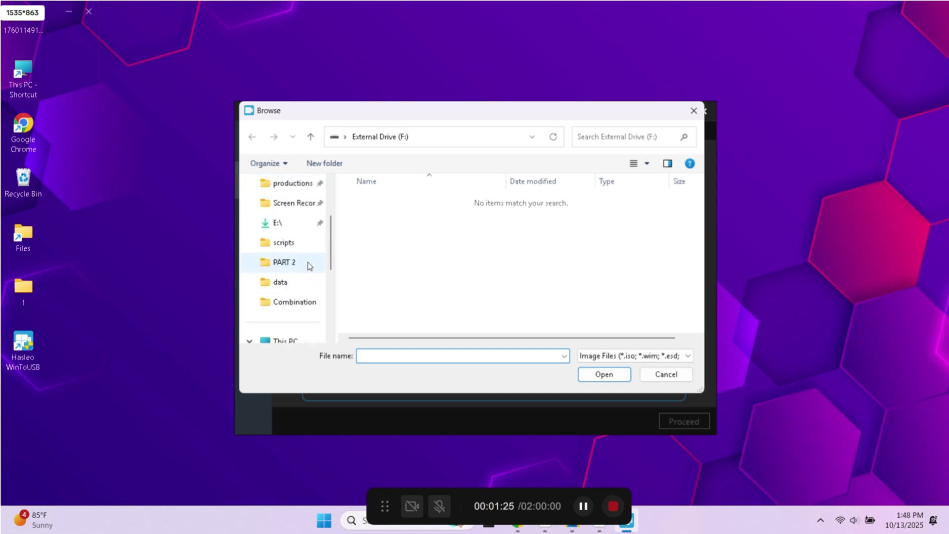
{"action": "left_click", "coordinate": [312, 267]}
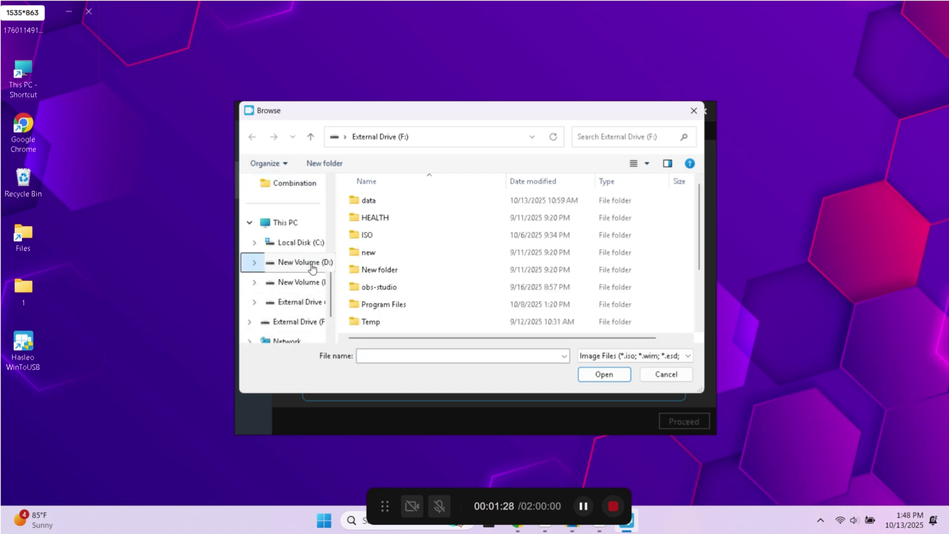
{"action": "scroll", "coordinate": [448, 270], "scroll_direction": "up", "scroll_amount": 2}
{"action": "left_click", "coordinate": [406, 254]}
{"action": "double_click", "coordinate": [407, 254]}
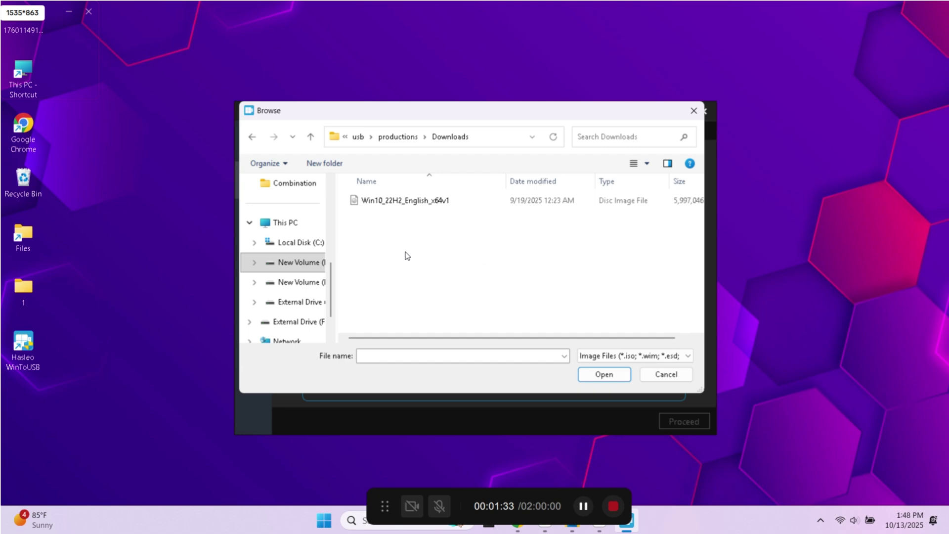
{"action": "left_click", "coordinate": [418, 202]}
{"action": "left_click", "coordinate": [607, 378]}
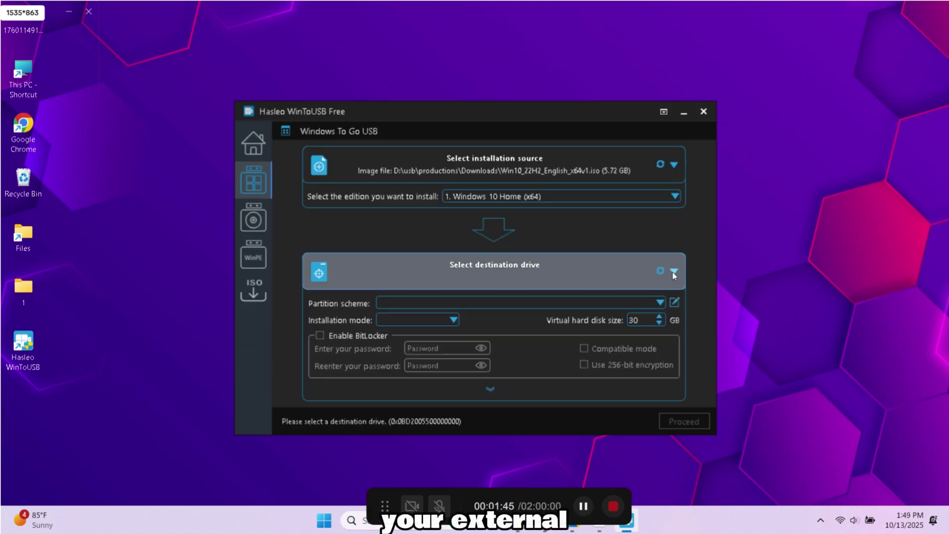
{"action": "left_click", "coordinate": [661, 272]}
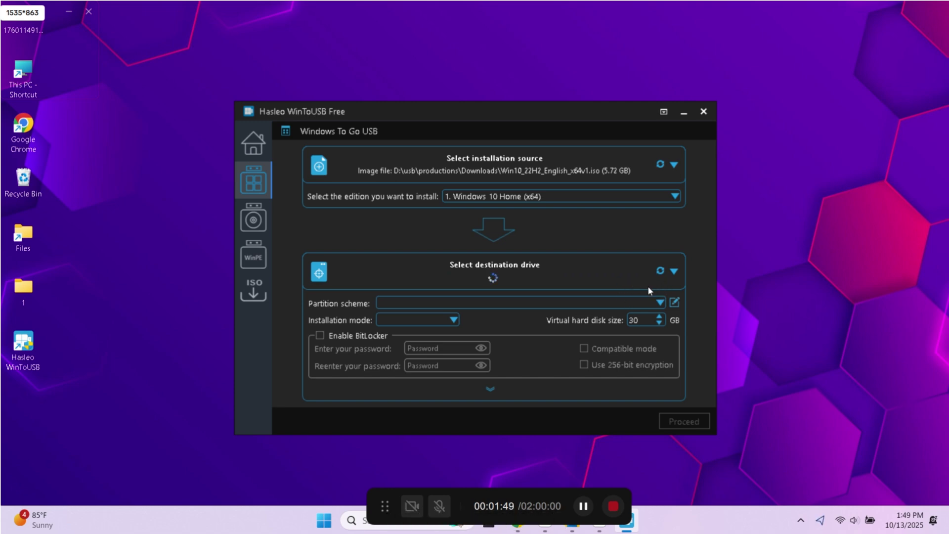
- Choose the WD My Passport disk as destination, then start and confirm formatting it
{"action": "left_click", "coordinate": [675, 272]}
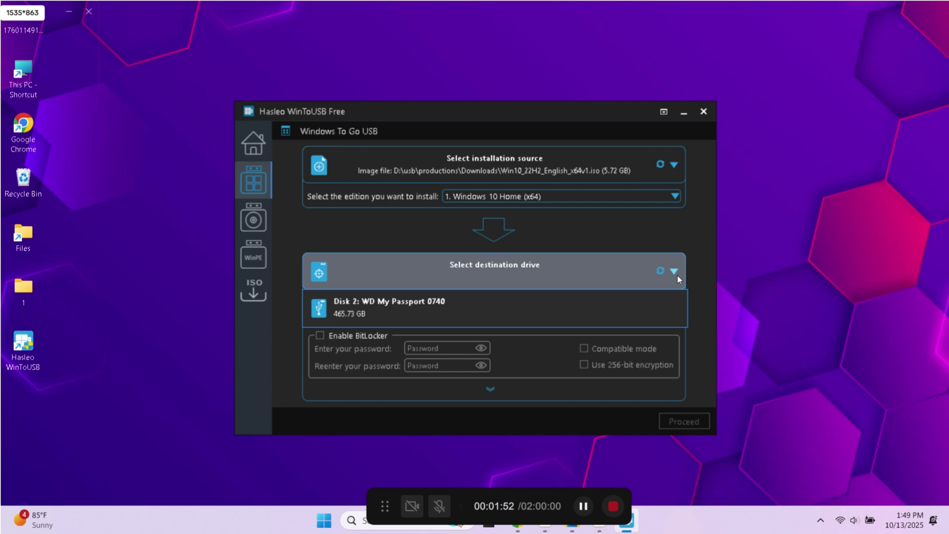
{"action": "left_click", "coordinate": [341, 320]}
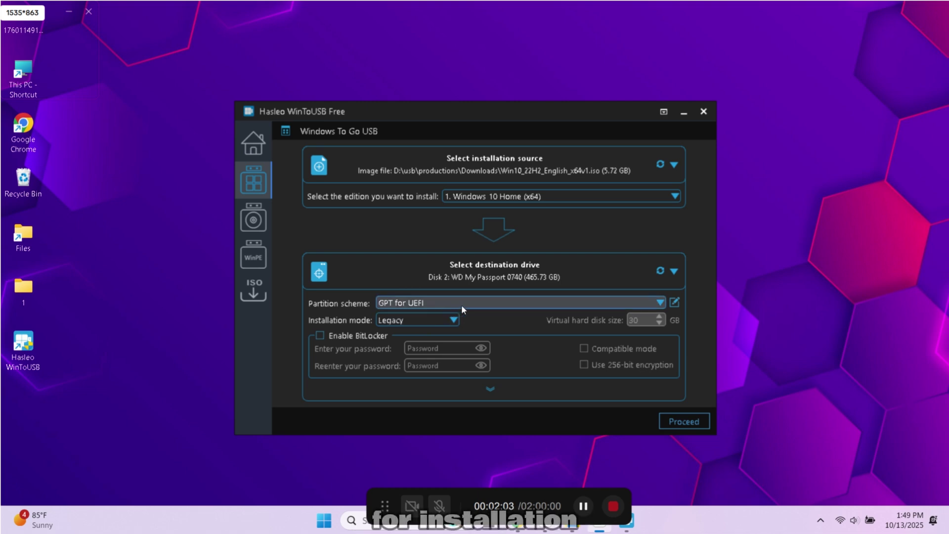
{"action": "left_click", "coordinate": [683, 424]}
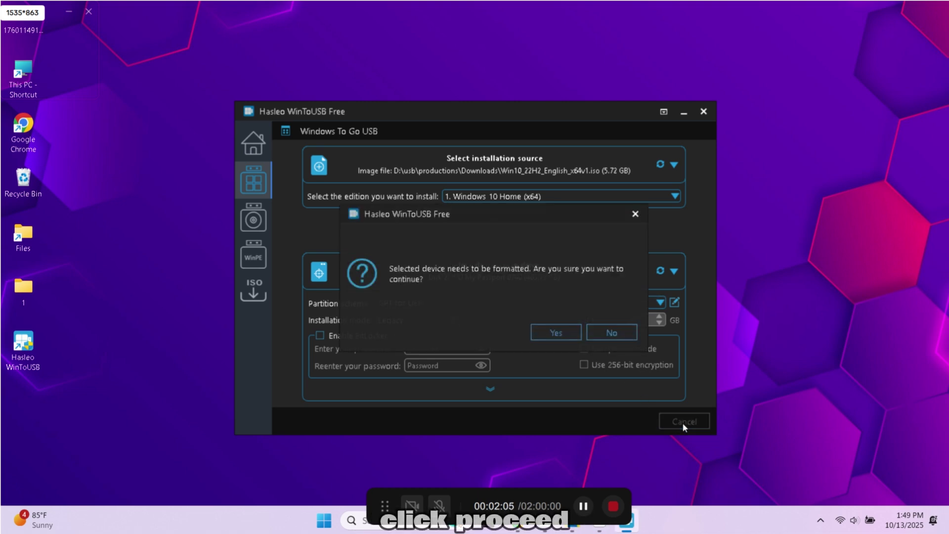
{"action": "left_click", "coordinate": [554, 331]}
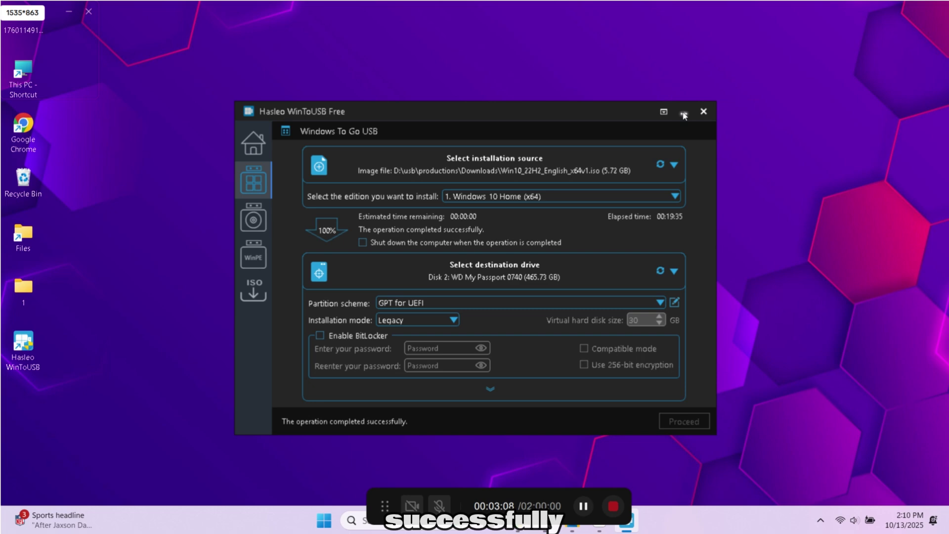
- Close WinToUSB, inspect the WinToUSB (G:) drive's Windows folders, close Explorer, and open Start
{"action": "left_click", "coordinate": [703, 111]}
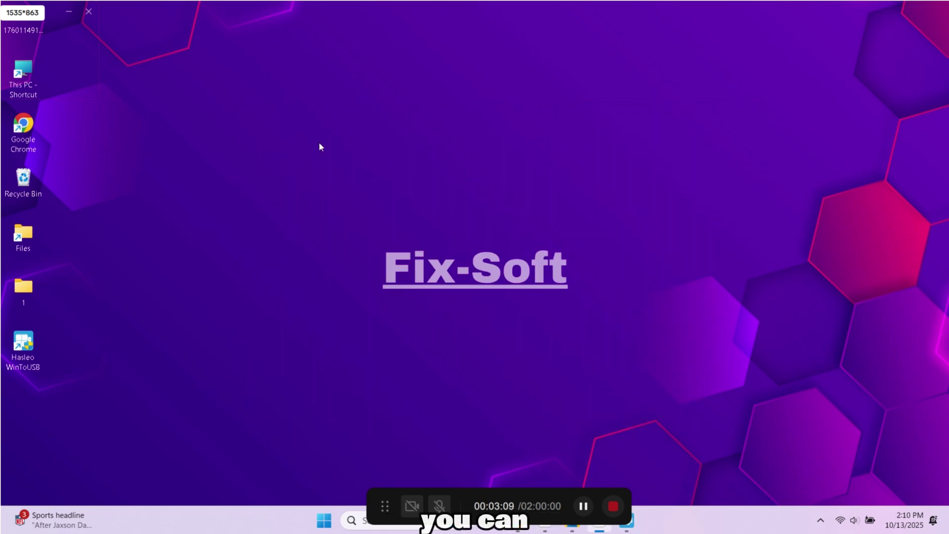
{"action": "left_click", "coordinate": [571, 526]}
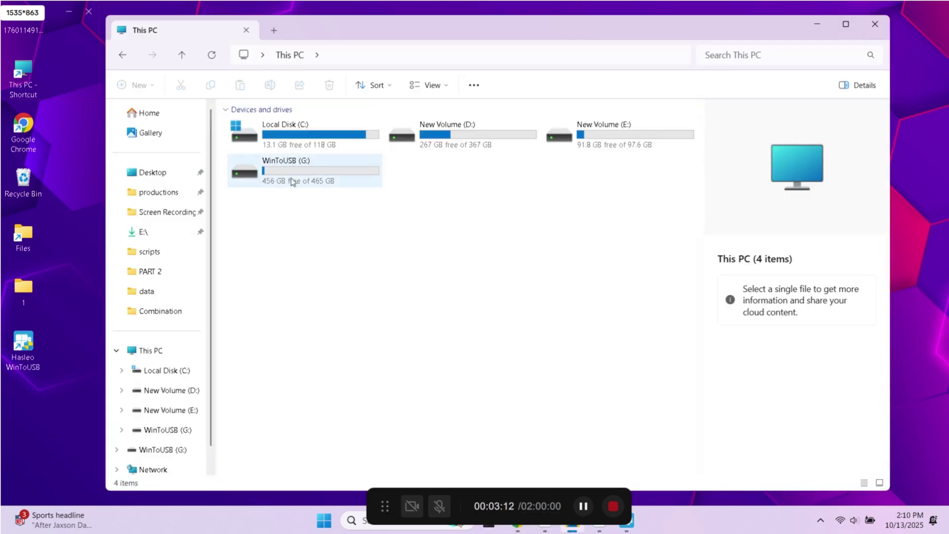
{"action": "double_click", "coordinate": [311, 183]}
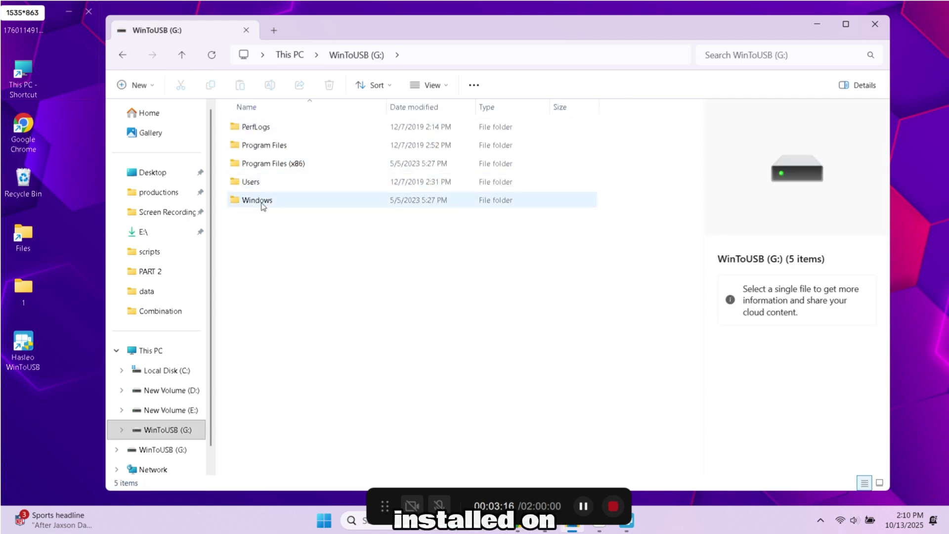
{"action": "left_click", "coordinate": [875, 24]}
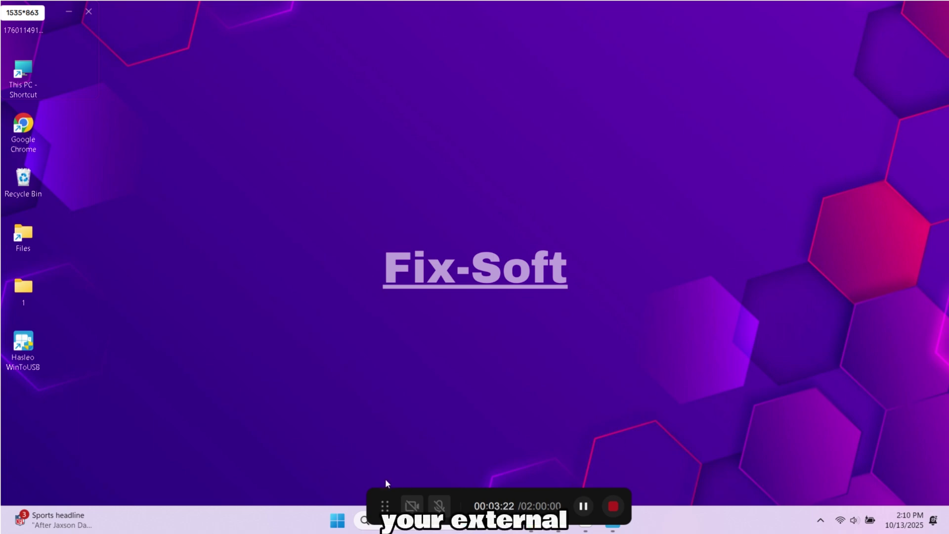
{"action": "left_click", "coordinate": [338, 516]}
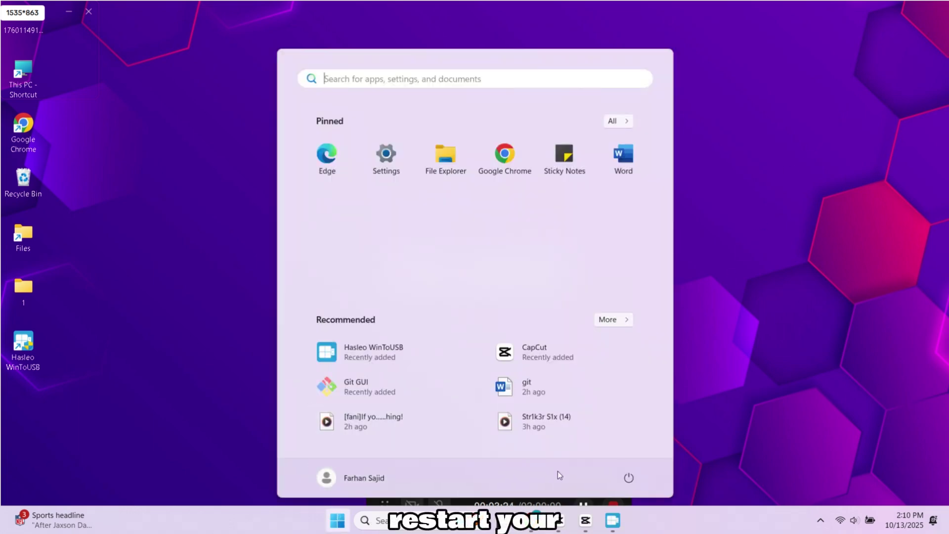
- Restart the computer from the Windows 11 Start menu power options
{"action": "left_click", "coordinate": [626, 479]}
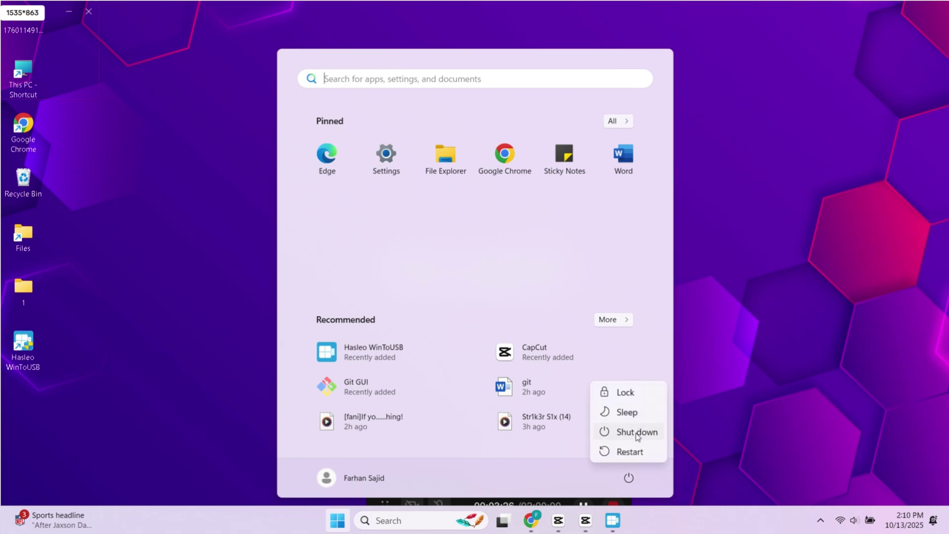
{"action": "left_click", "coordinate": [630, 451]}
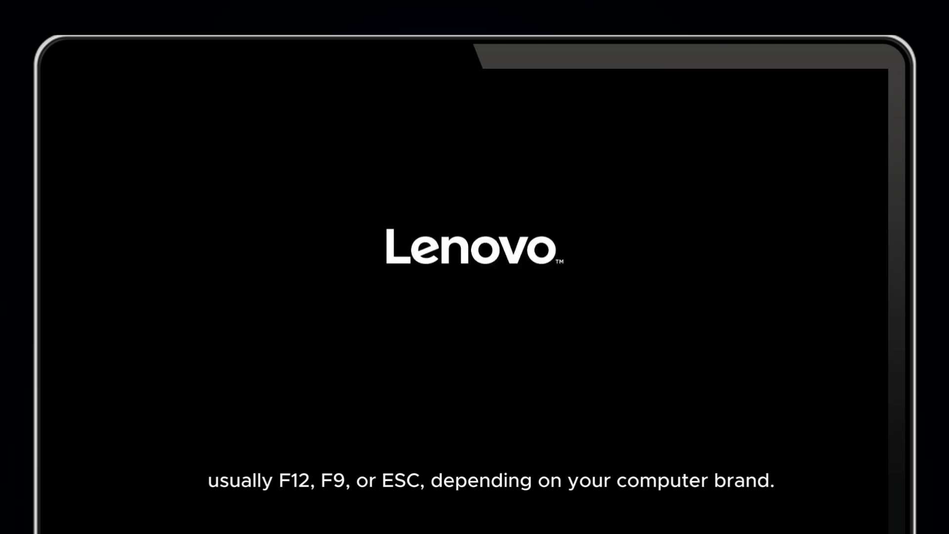
- Boot from the USB HDD 1 [Windows Boot Manager] entry in the F12 boot menu
{"action": "key", "text": "F12"}
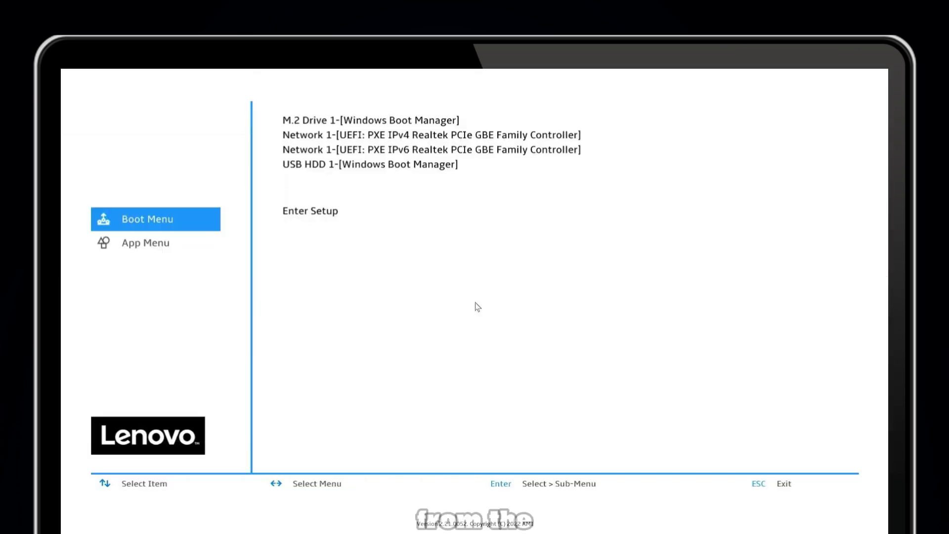
{"action": "key", "text": "Down"}
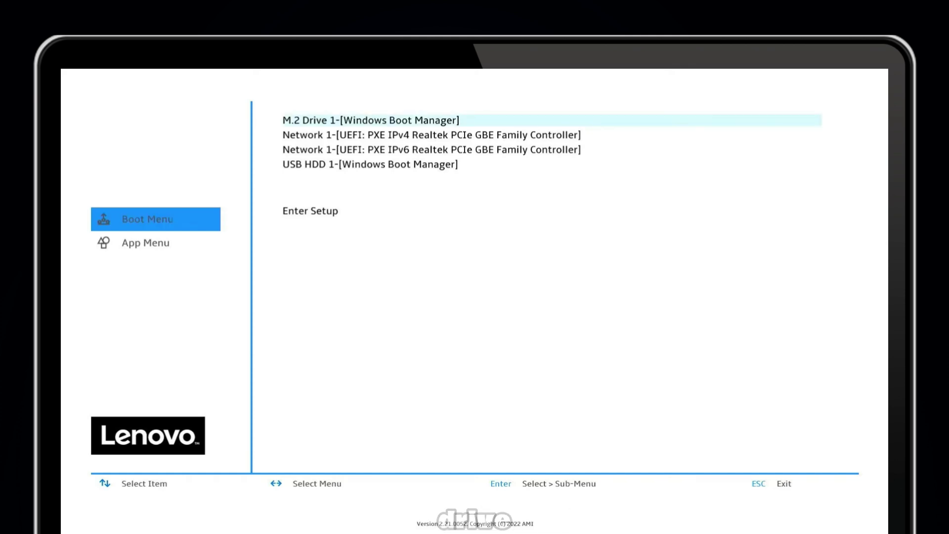
{"action": "key", "text": "Down"}
{"action": "key", "text": "Down"}
{"action": "key", "text": "Down"}
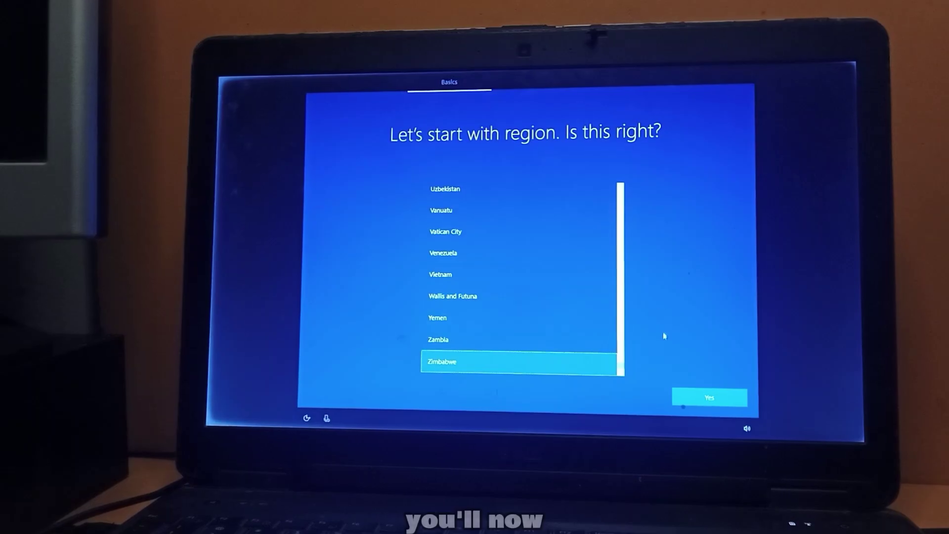
- Accept region and keyboard, skip a second layout, continue offline with limited setup, and accept the license
{"action": "left_click", "coordinate": [710, 397]}
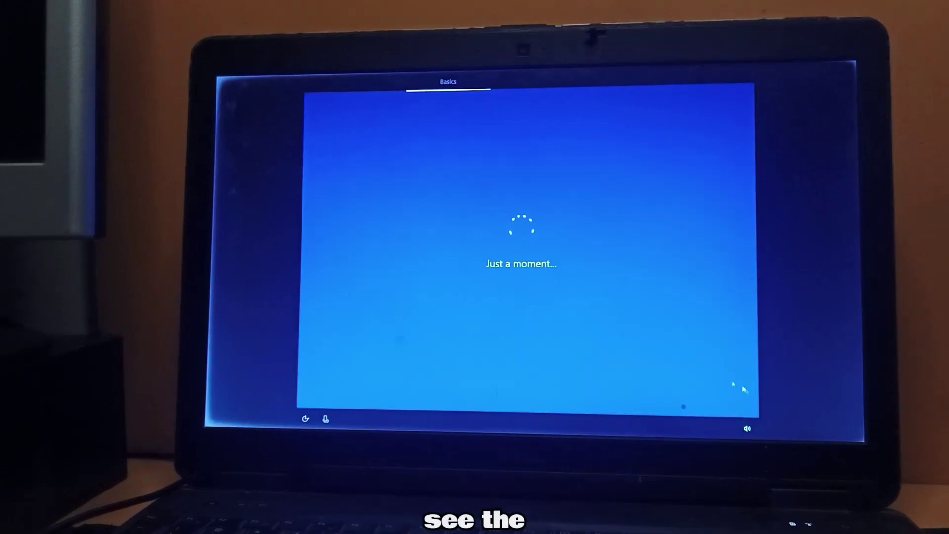
{"action": "left_click", "coordinate": [710, 396]}
{"action": "left_click", "coordinate": [710, 397]}
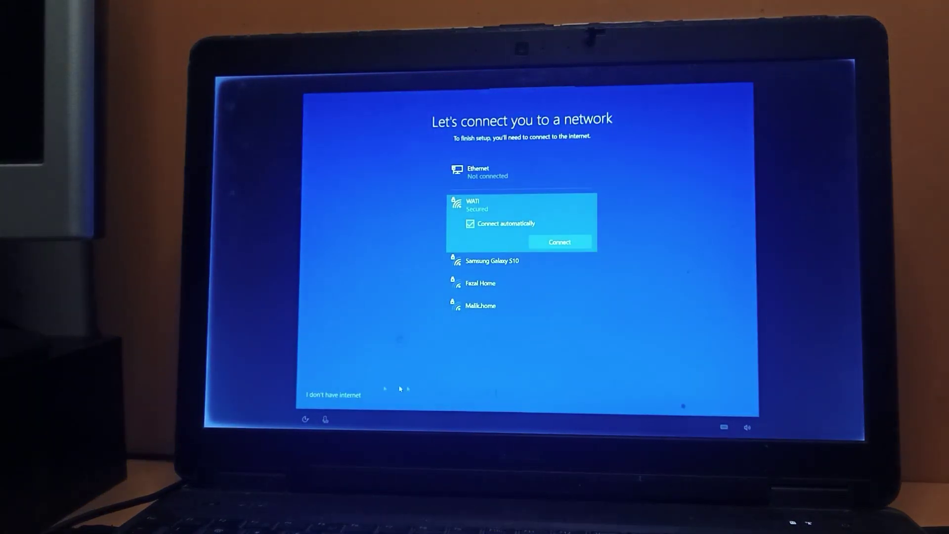
{"action": "left_click", "coordinate": [358, 395]}
{"action": "left_click", "coordinate": [364, 391]}
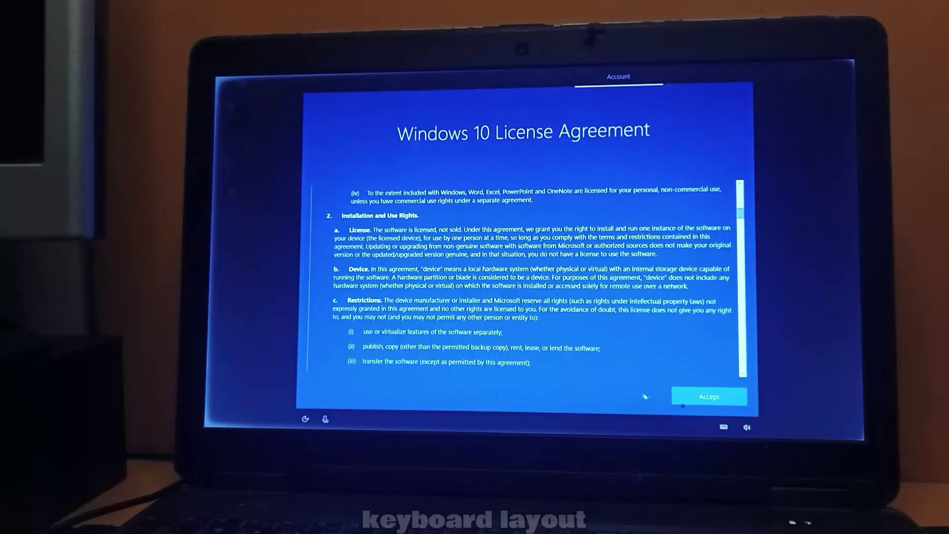
{"action": "left_click", "coordinate": [708, 396]}
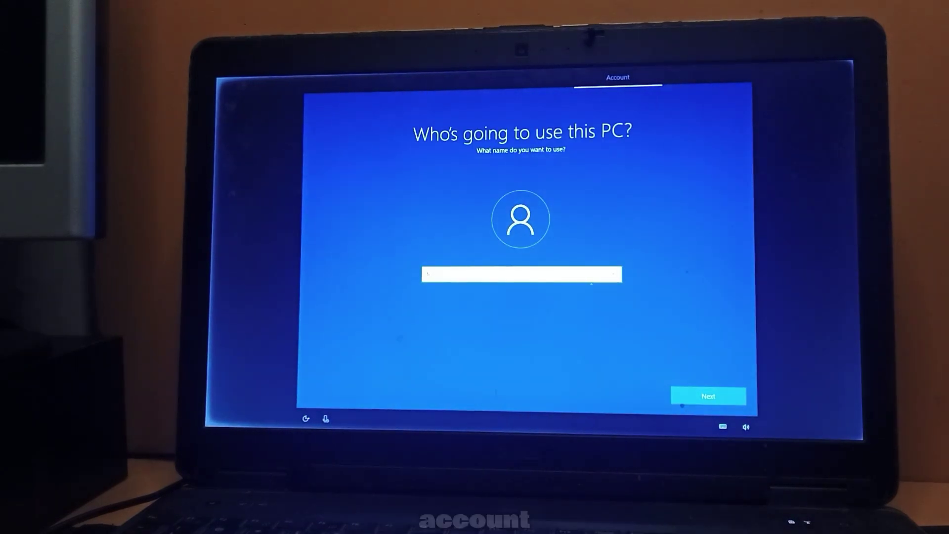
- Create the local account name and set its password, entered twice
{"action": "left_click", "coordinate": [686, 400]}
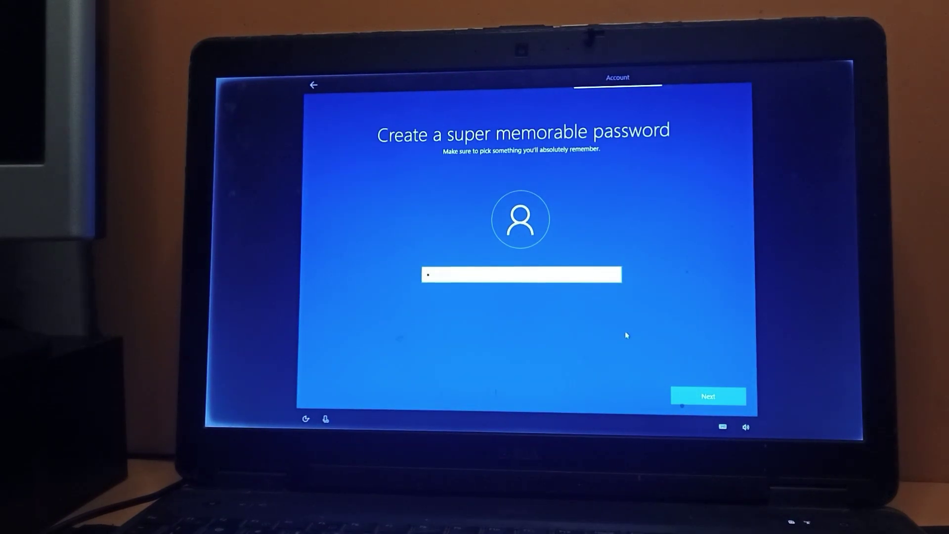
{"action": "left_click", "coordinate": [681, 397]}
{"action": "left_click", "coordinate": [684, 395]}
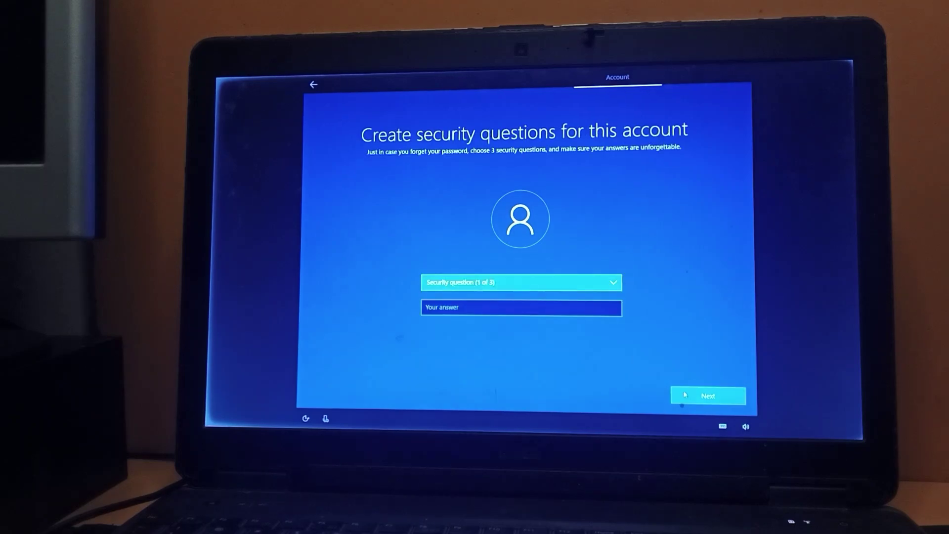
- Answer three security questions (first pet, childhood nickname, first school) and accept the privacy settings
{"action": "left_click", "coordinate": [521, 282]}
{"action": "left_click", "coordinate": [492, 291]}
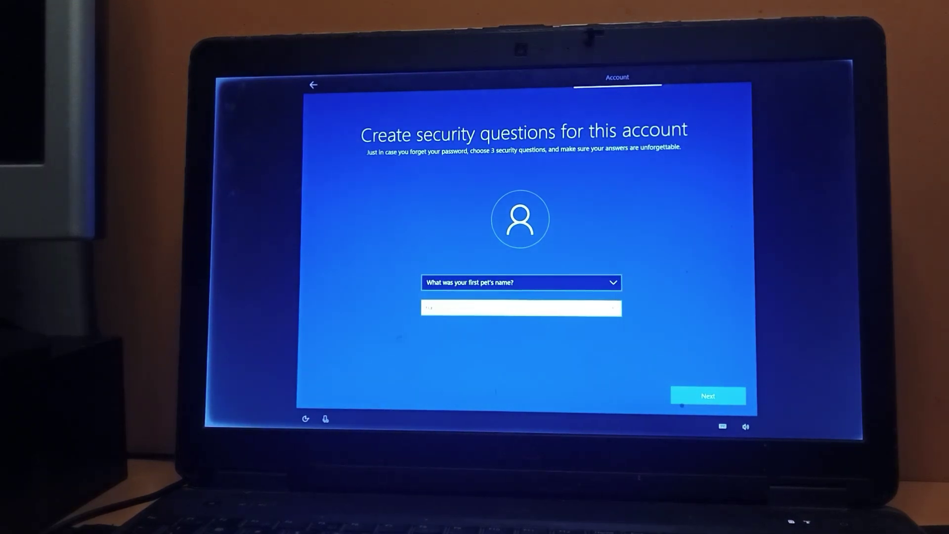
{"action": "key", "text": "Return"}
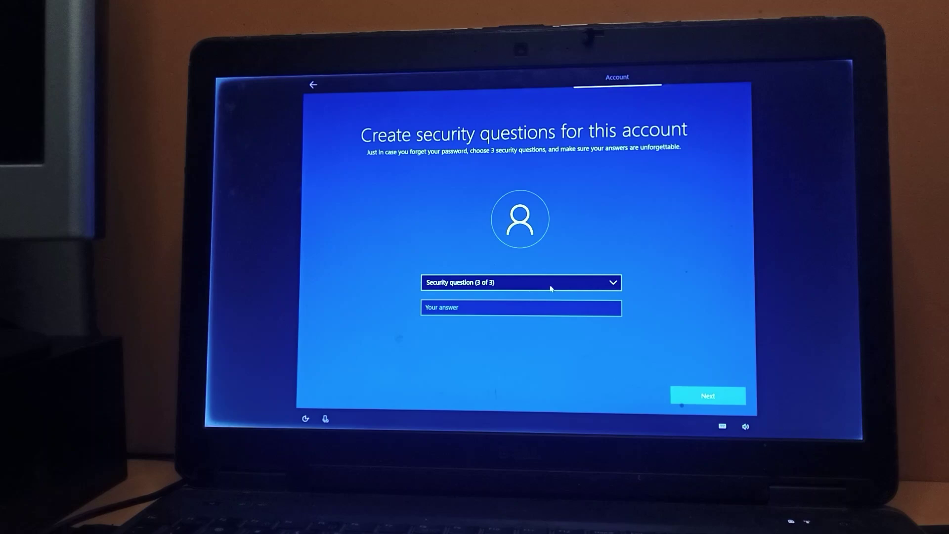
{"action": "key", "text": "Down"}
{"action": "key", "text": "Return"}
{"action": "left_click", "coordinate": [684, 395]}
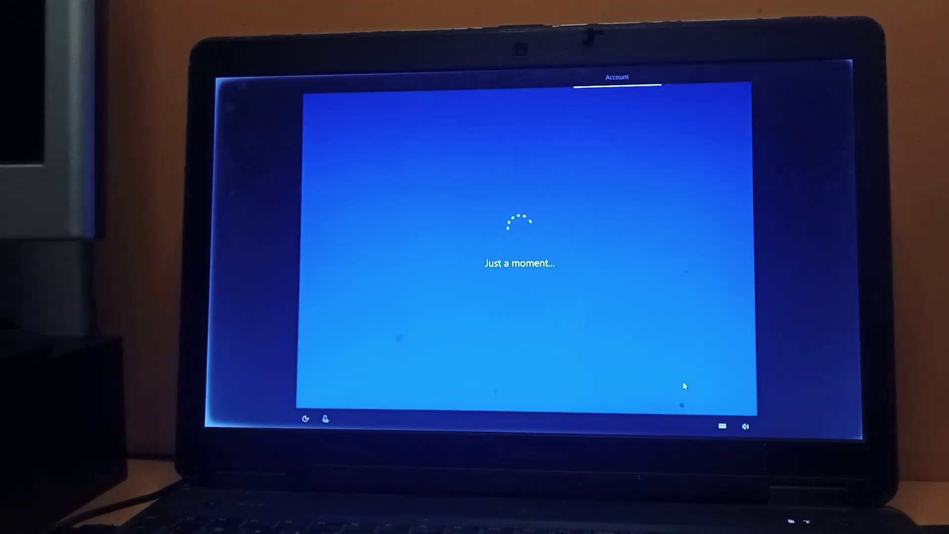
{"action": "left_click", "coordinate": [710, 393]}
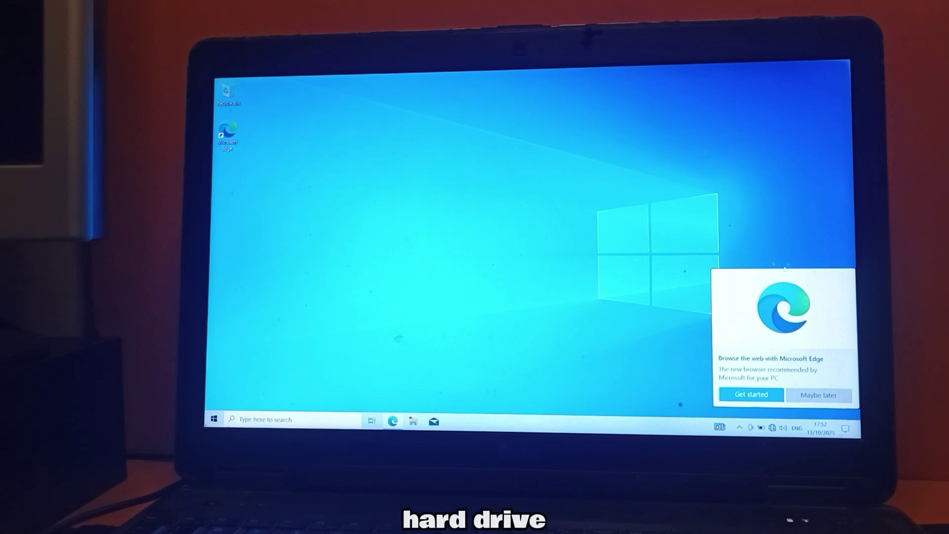
- Choose Maybe later on the Edge prompt, then open and close the Start menu
{"action": "left_click", "coordinate": [819, 396]}
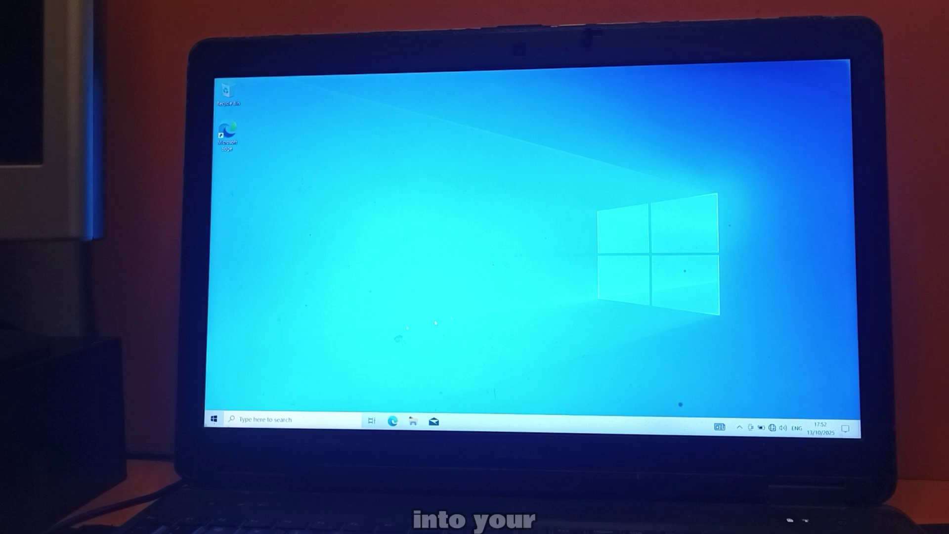
{"action": "left_click", "coordinate": [214, 419]}
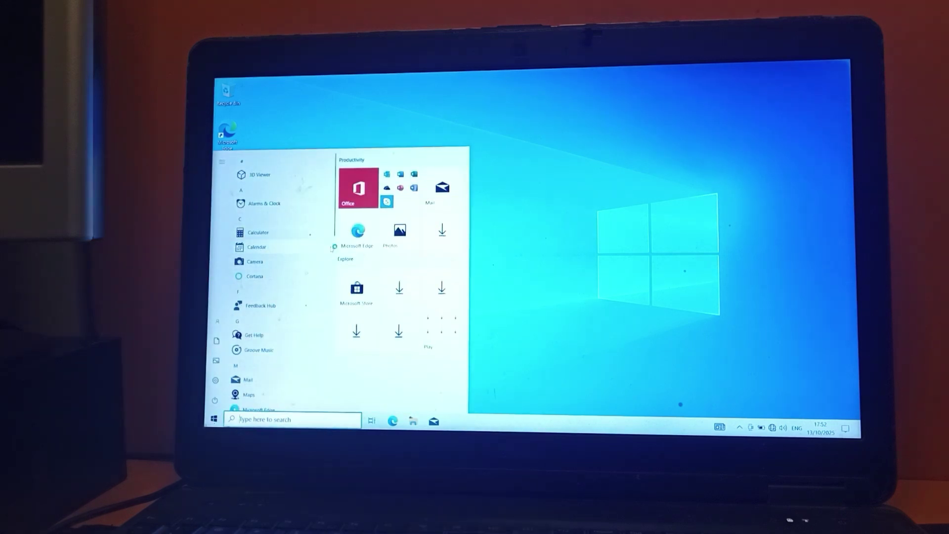
{"action": "left_click", "coordinate": [542, 160]}
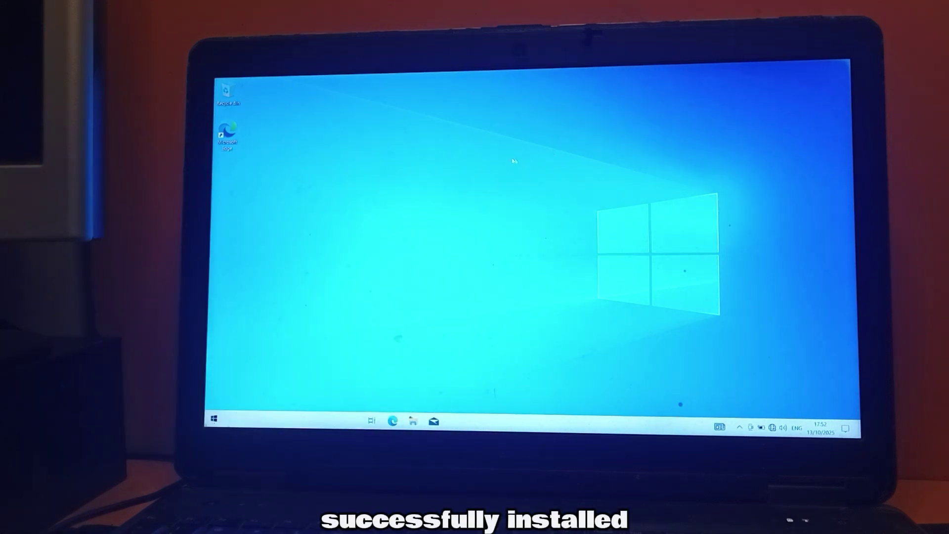